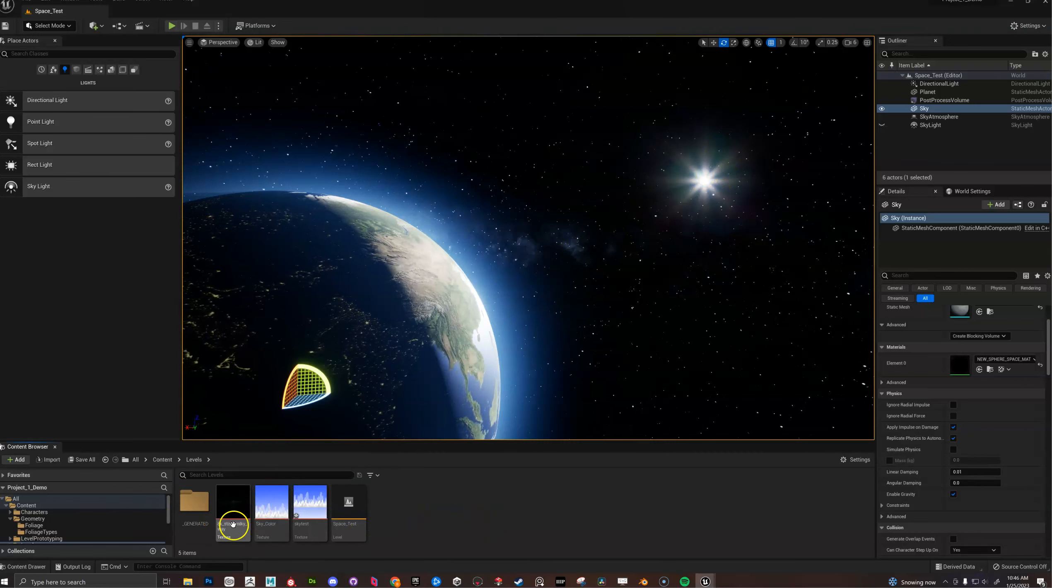
Step: Switch to the web browser and examine the planet and Earth textures offered on the Solar System Scope textures page
mouse_move(227, 509)
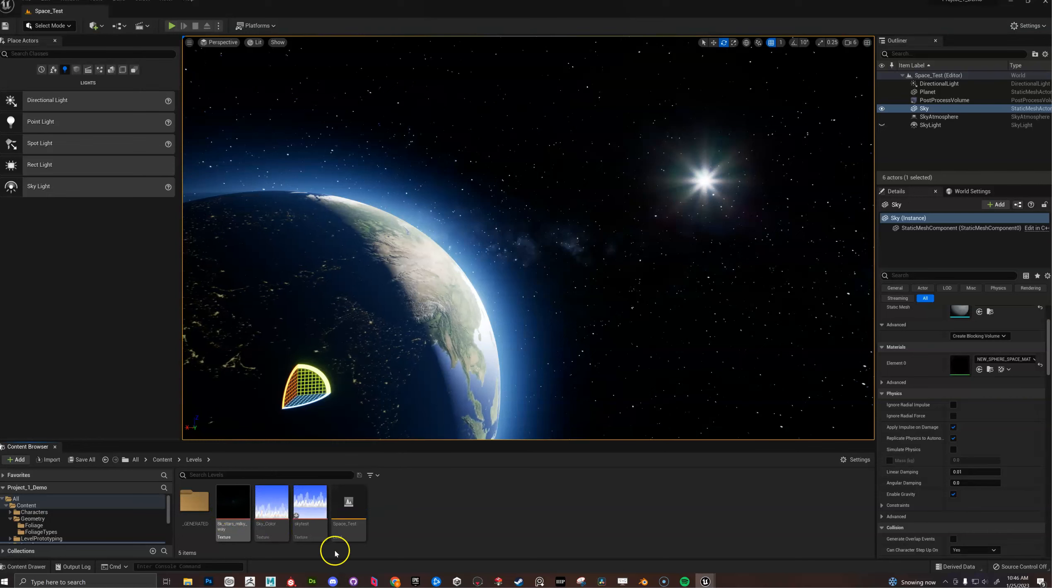
click(396, 581)
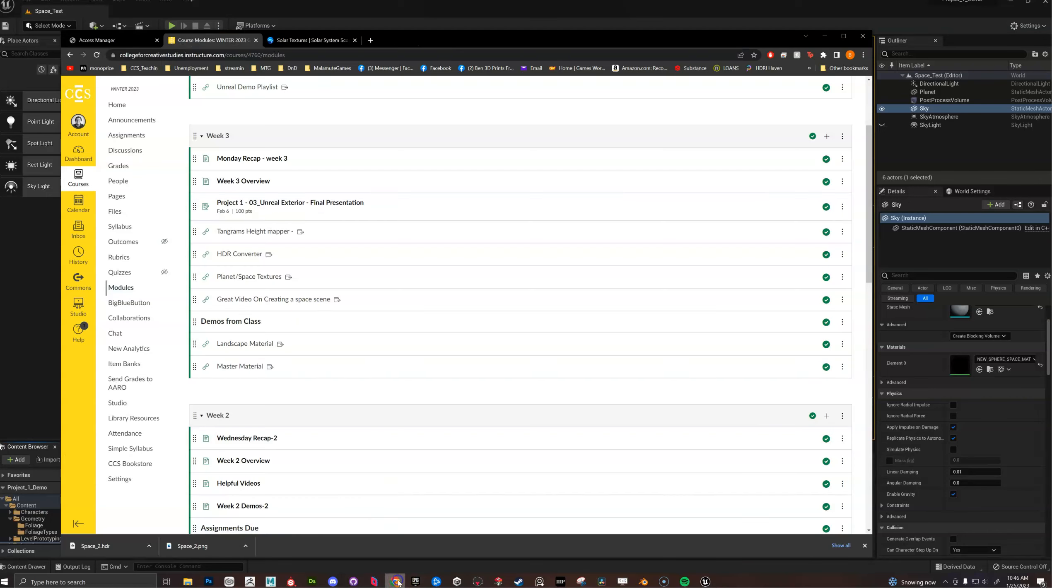
click(287, 40)
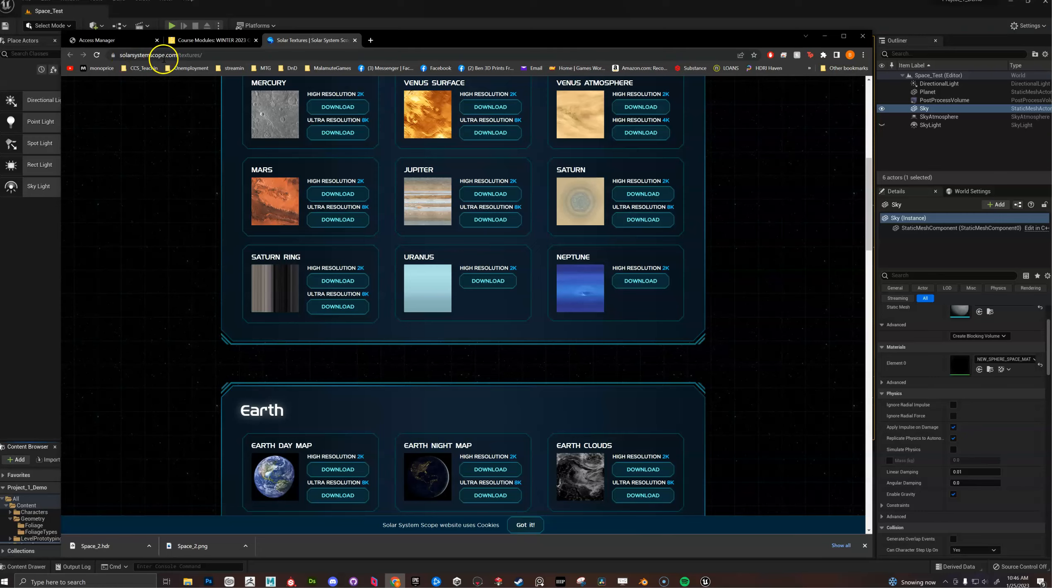
scroll(423, 235, up, 6)
scroll(347, 301, down, 6)
scroll(317, 287, up, 6)
scroll(315, 294, down, 6)
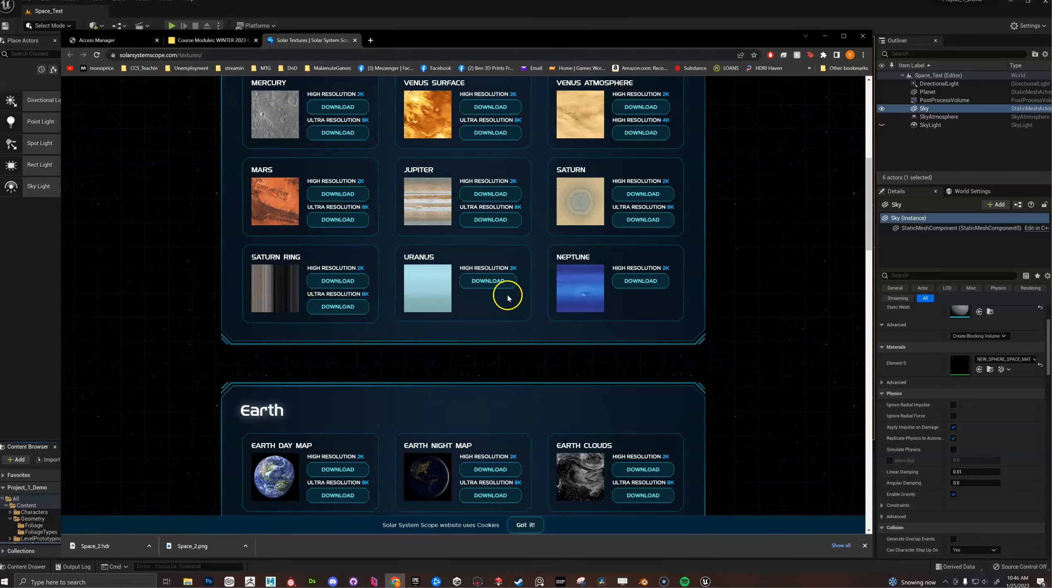
scroll(413, 274, up, 3)
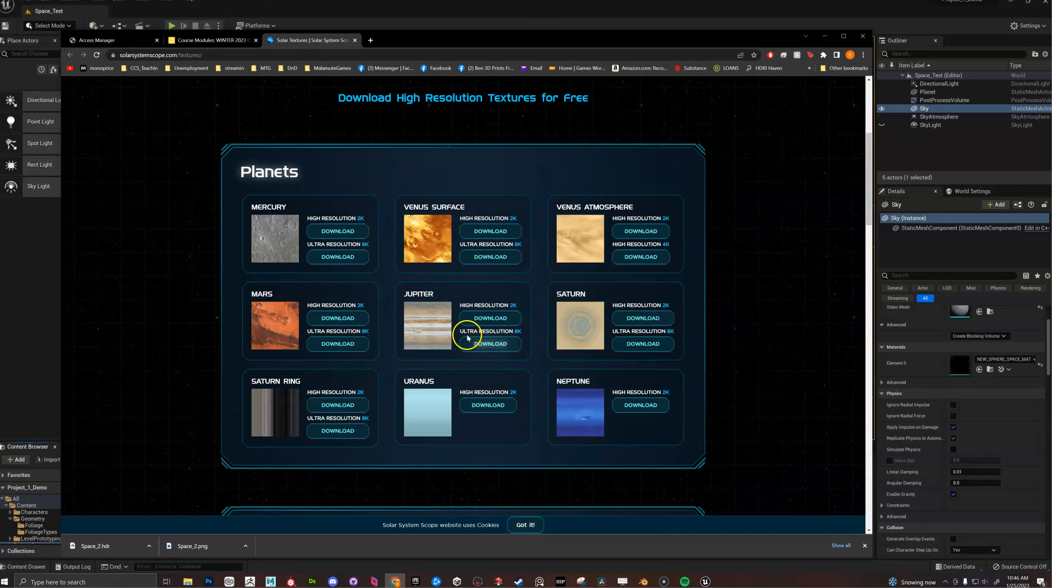
Step: Check the Week 3 course module for the Planet/Space Textures link, and return to the Unreal Editor
click(207, 40)
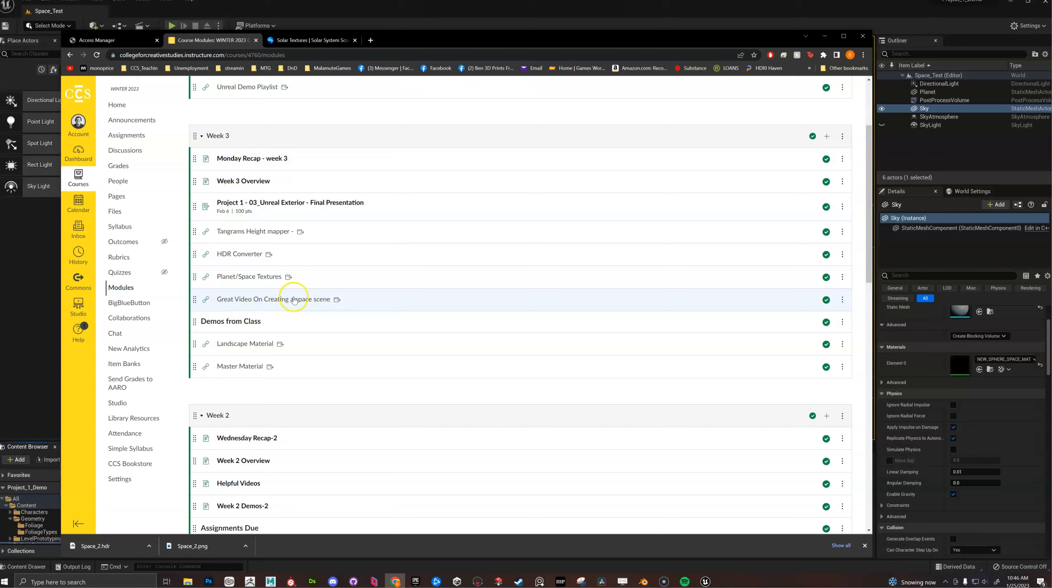
scroll(276, 250, up, 2)
scroll(277, 251, up, 1)
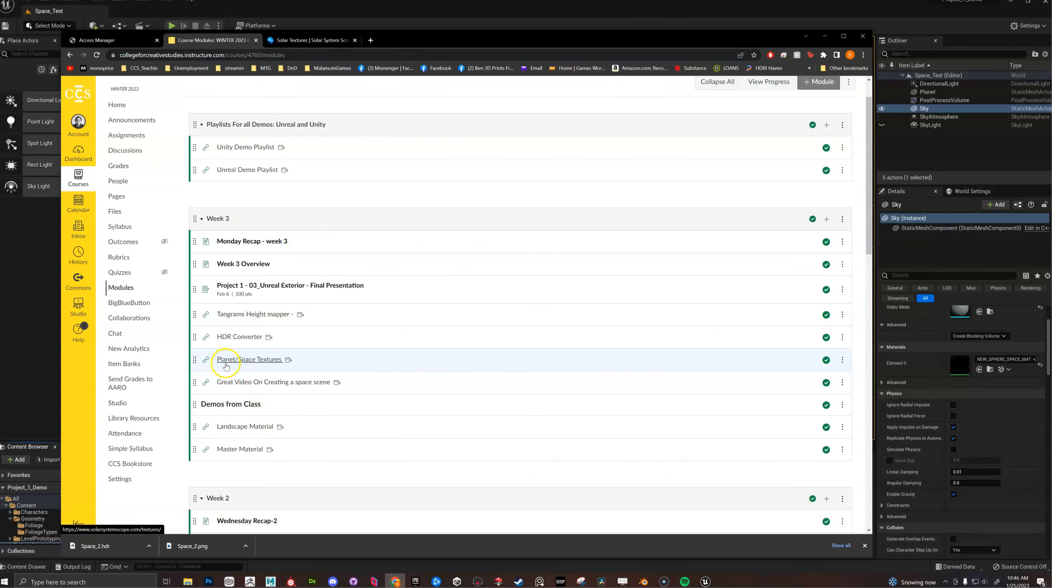
click(649, 17)
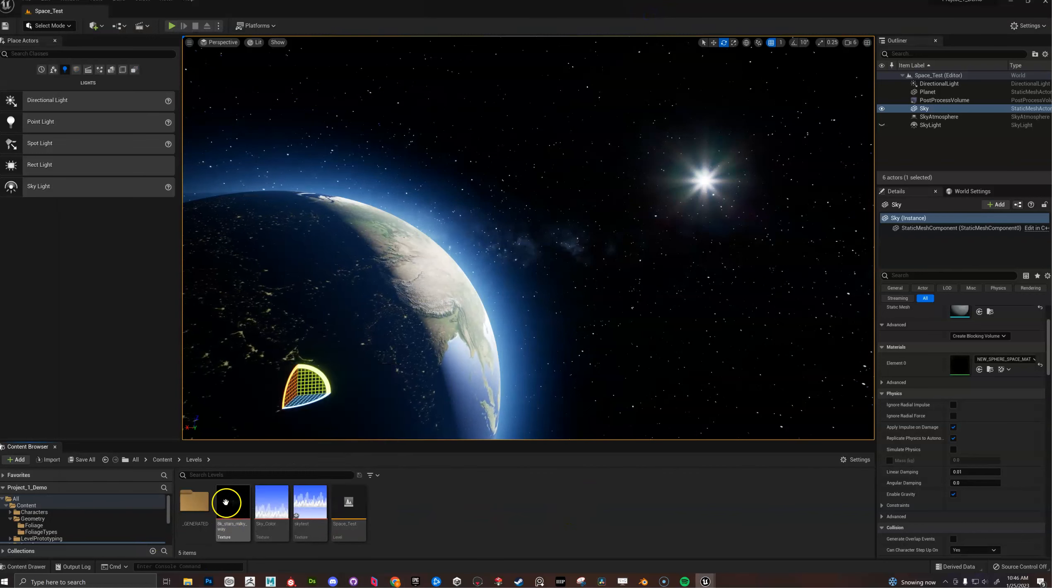
Step: Create a new level named Demo in the Levels folder and open it, saving the modified content
right_click(409, 498)
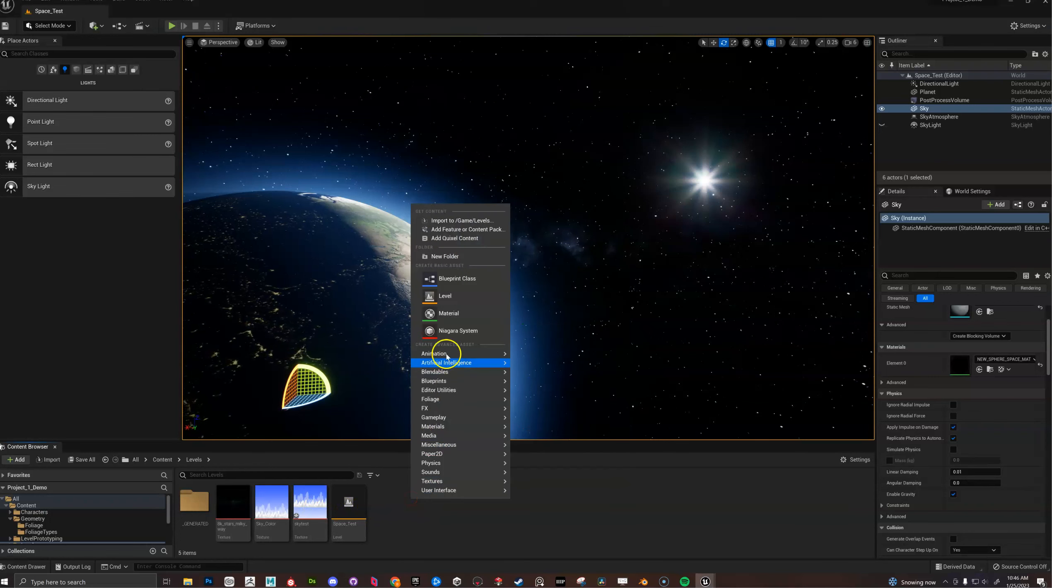
click(461, 301)
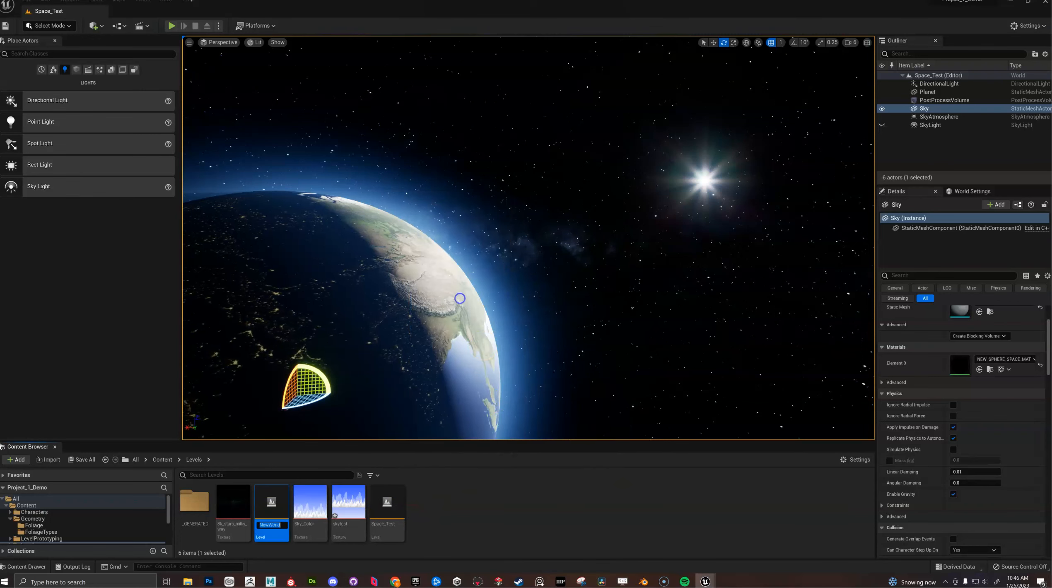
click(445, 514)
double_click(273, 507)
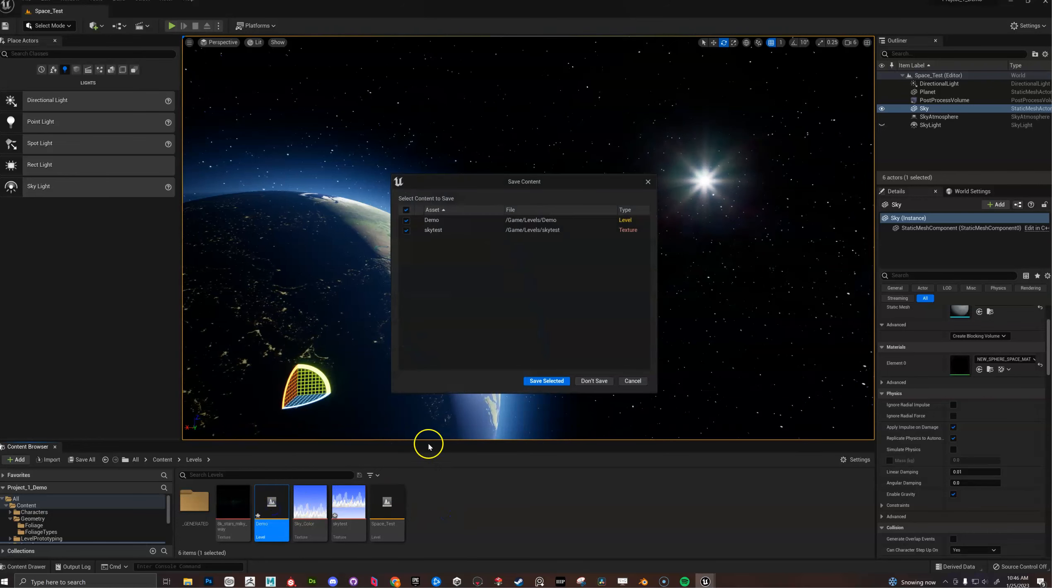
click(546, 381)
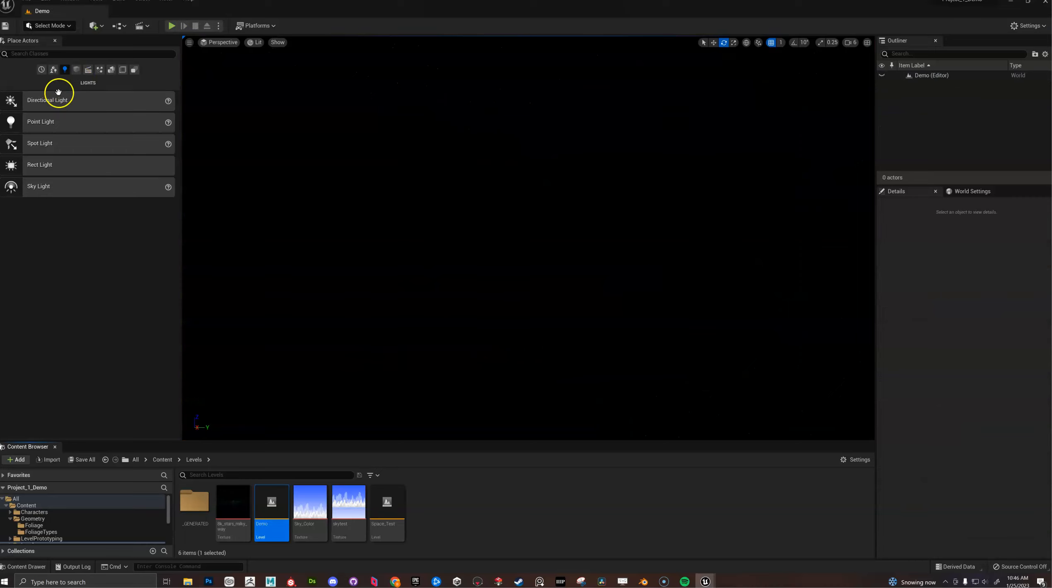
Step: Add a directional light and a cube to the empty level, with the cube tilted and positioned below the light
drag(66, 100, 468, 259)
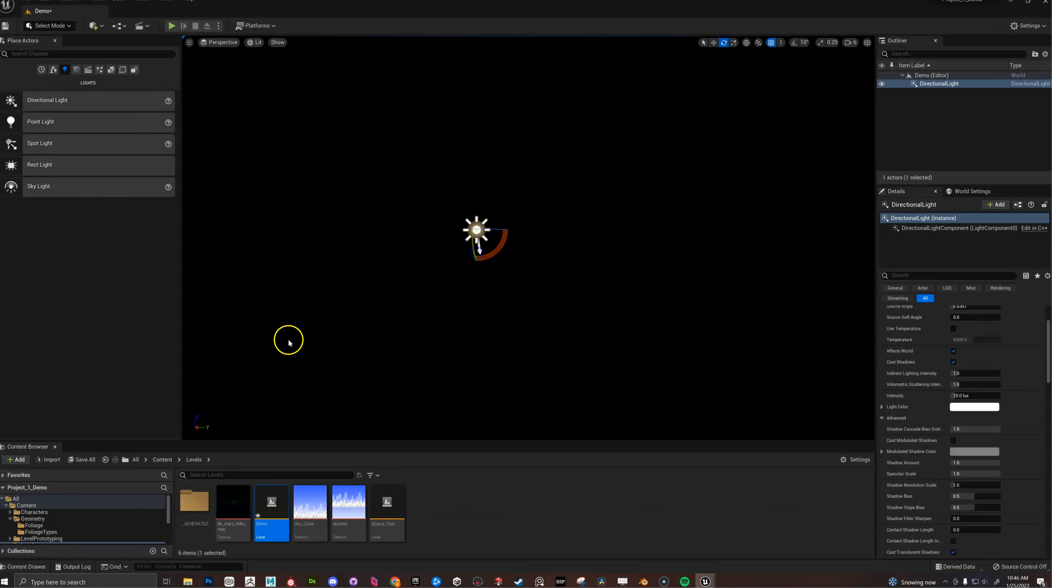
click(78, 73)
drag(44, 108, 518, 275)
drag(574, 256, 574, 301)
key(w)
drag(571, 245, 550, 306)
Step: Set the cube's location to 0, 0, 0 and frame it in the viewport
scroll(988, 348, up, 3)
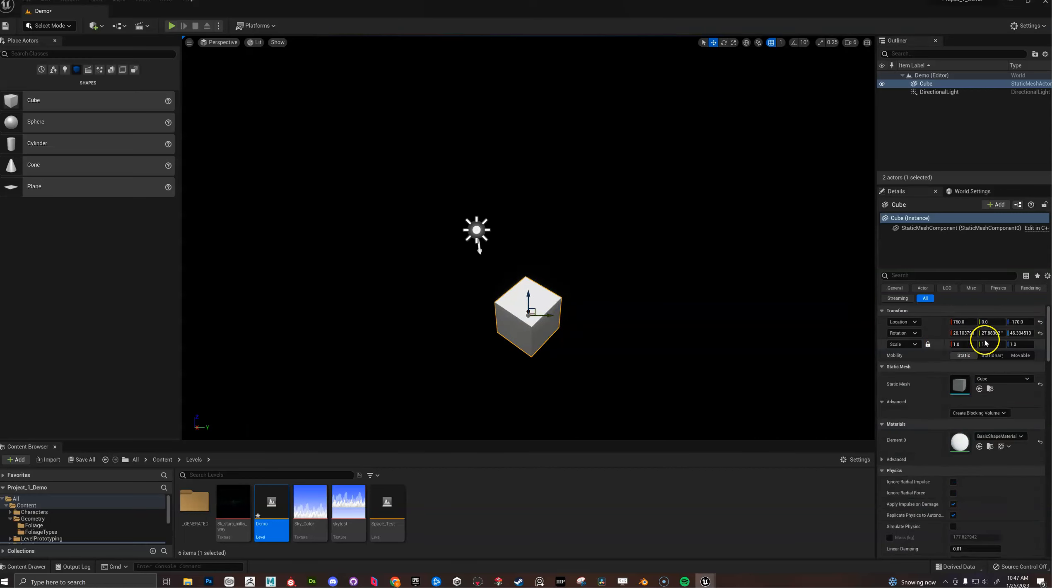
text(0)
click(1022, 323)
text(0)
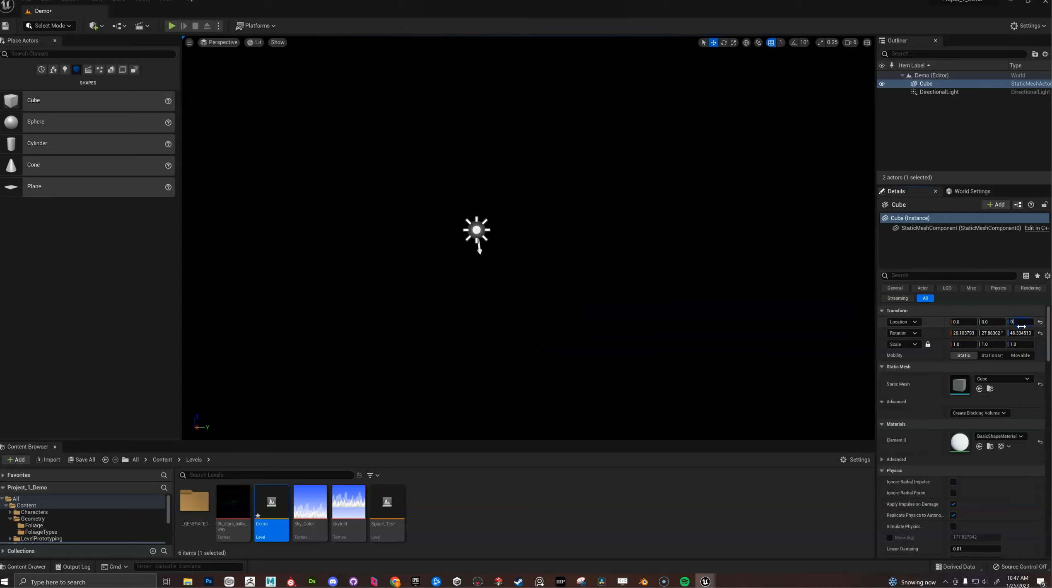
key(Return)
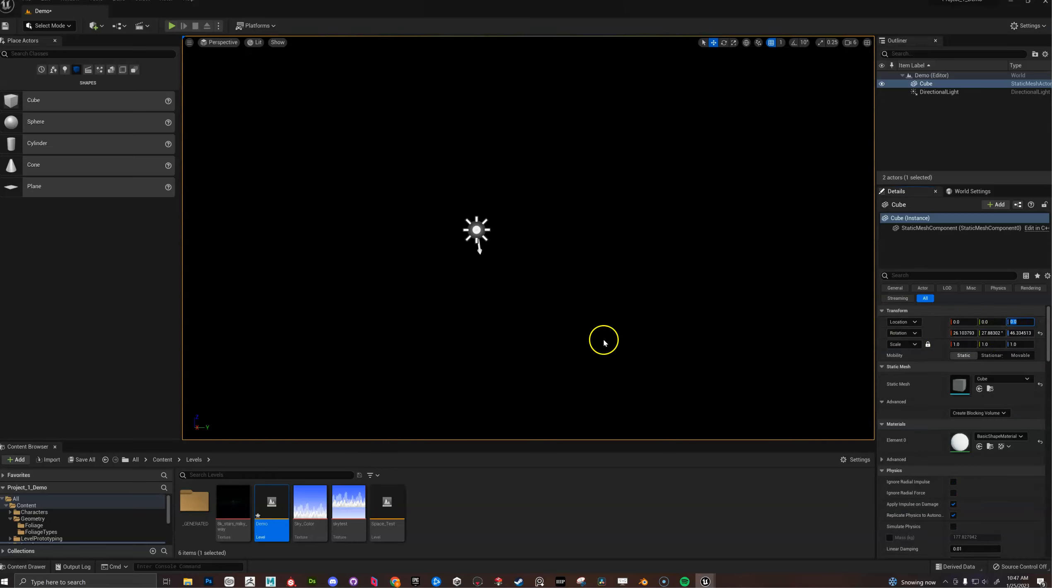
click(952, 84)
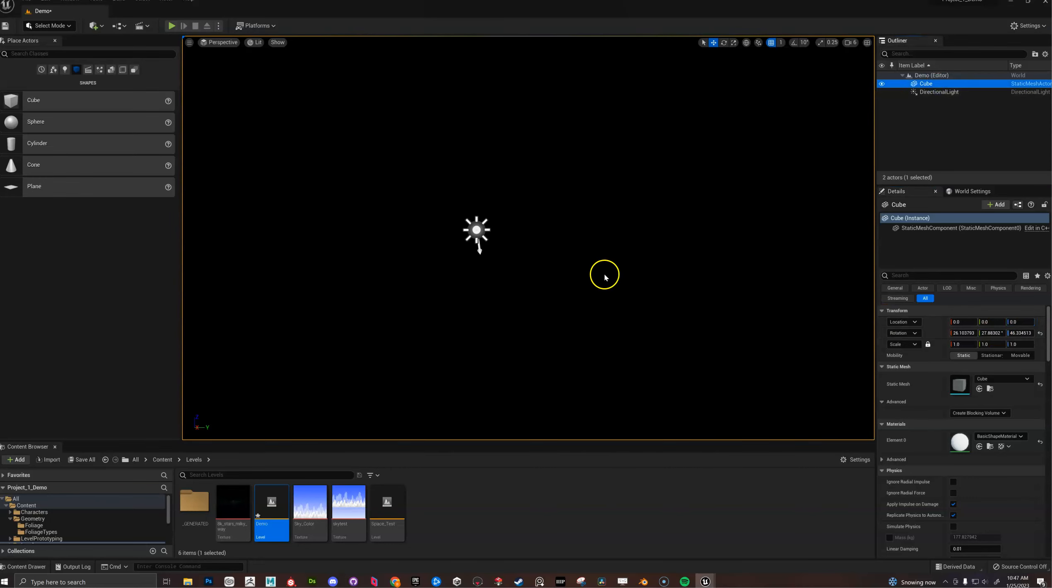
key(f)
scroll(604, 274, down, 2)
key(s)
right_drag(623, 310, 652, 289)
key(w)
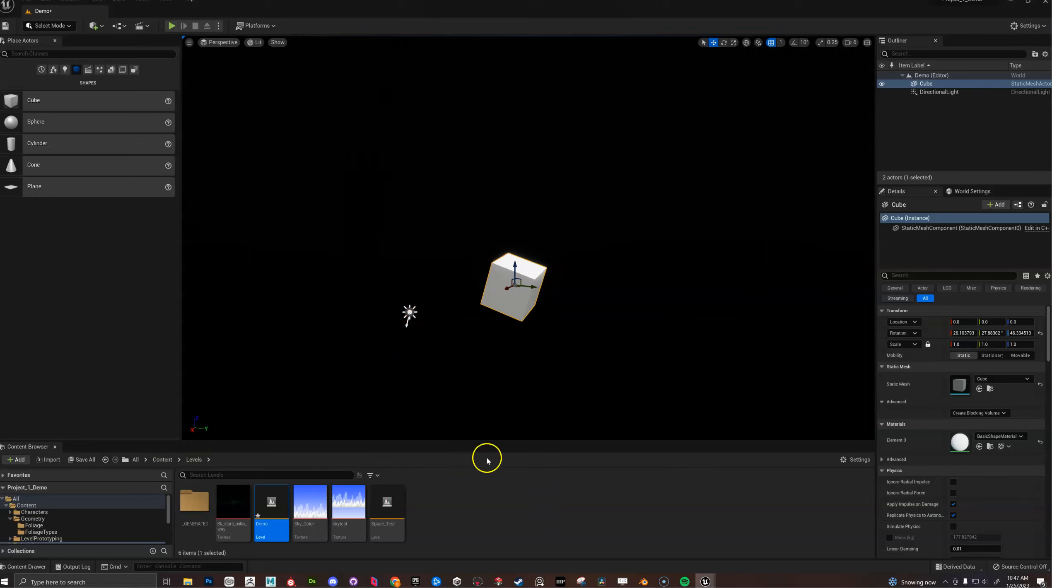
Step: Add a sphere to the level and set its location to 0, 0, 0
drag(41, 123, 499, 213)
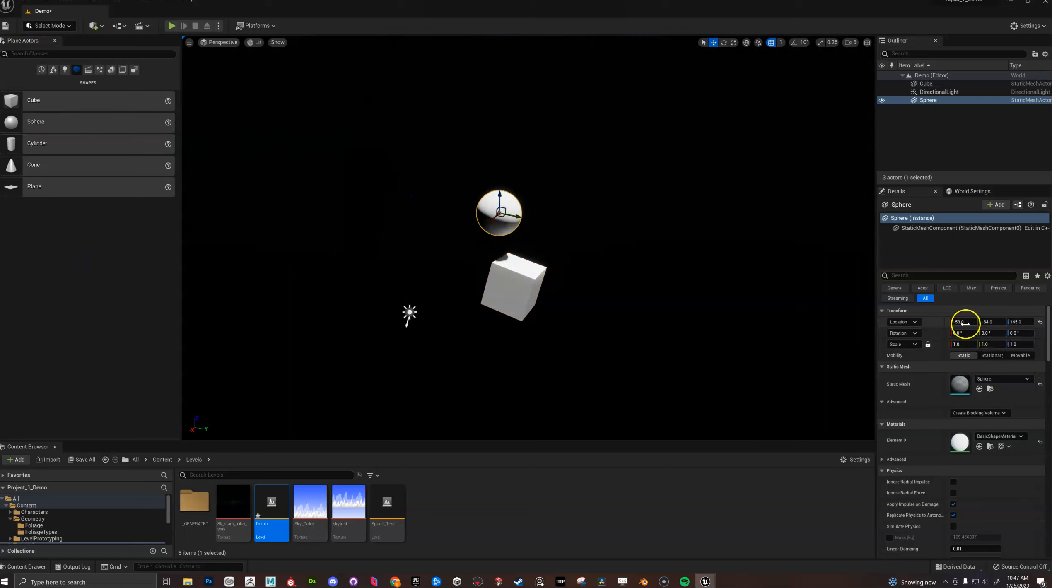
key(Return)
click(997, 322)
text(0)
key(Return)
click(1020, 323)
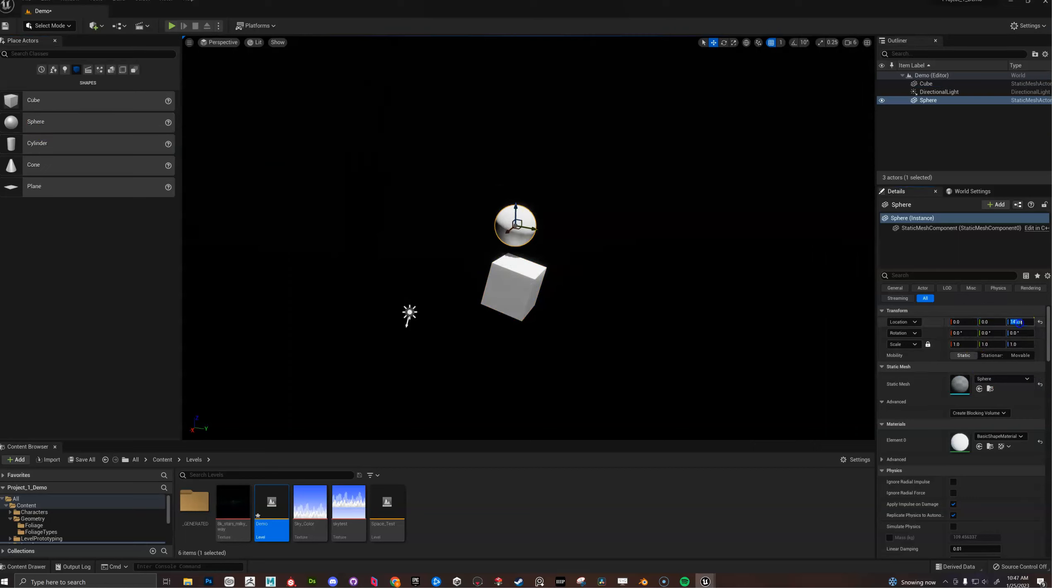
text(0)
key(Return)
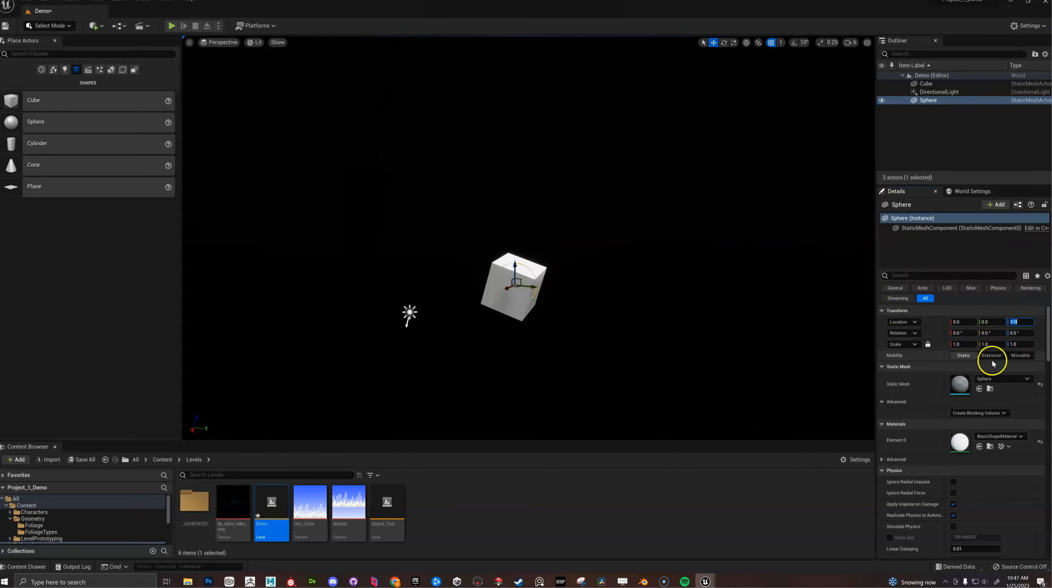
Step: Scale the sphere uniformly to 10000 so that it encloses the scene, and select the cube inside it
click(974, 344)
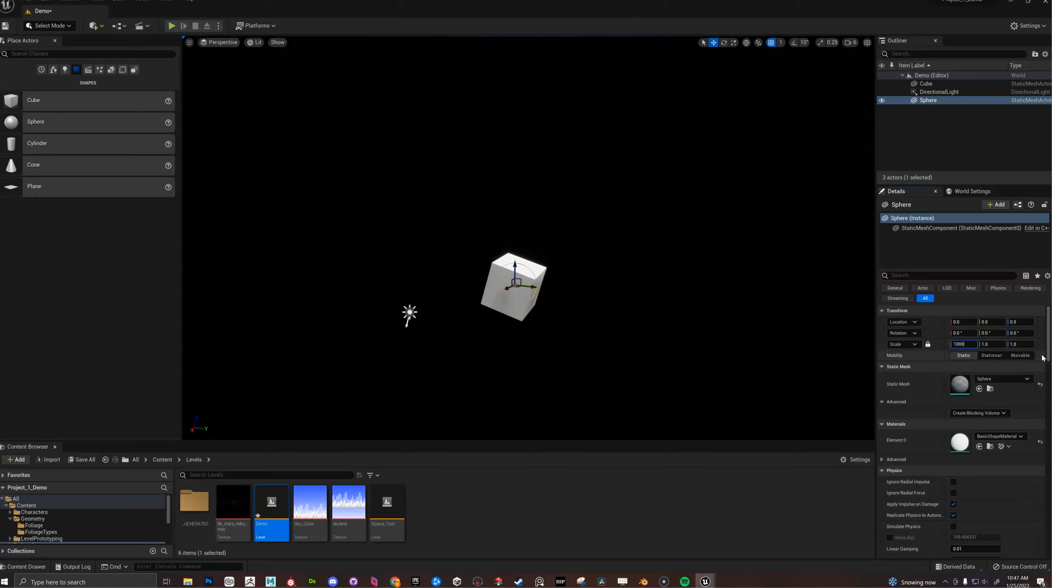
text(10000)
key(Return)
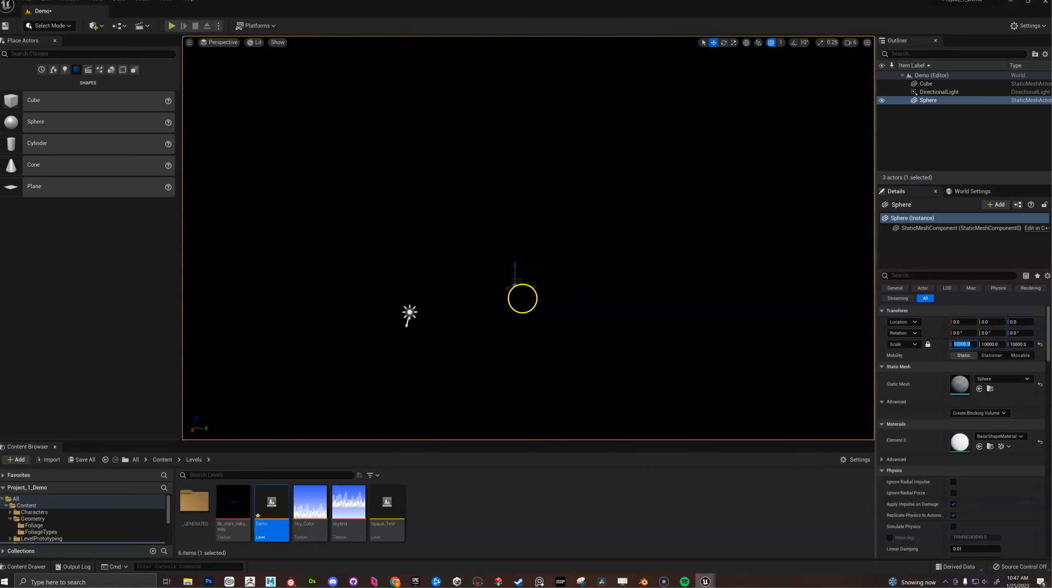
click(384, 189)
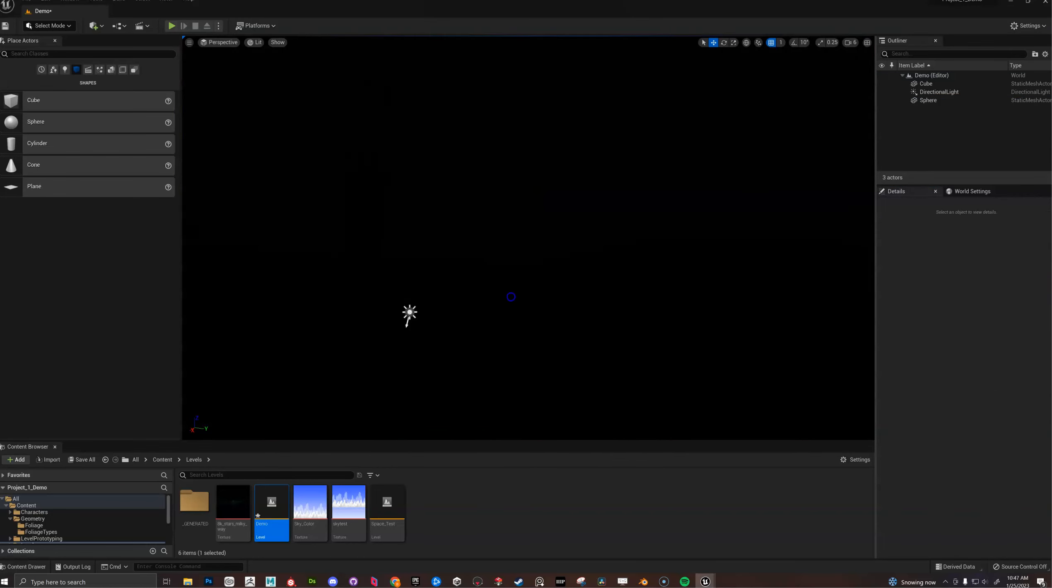
click(511, 297)
click(608, 223)
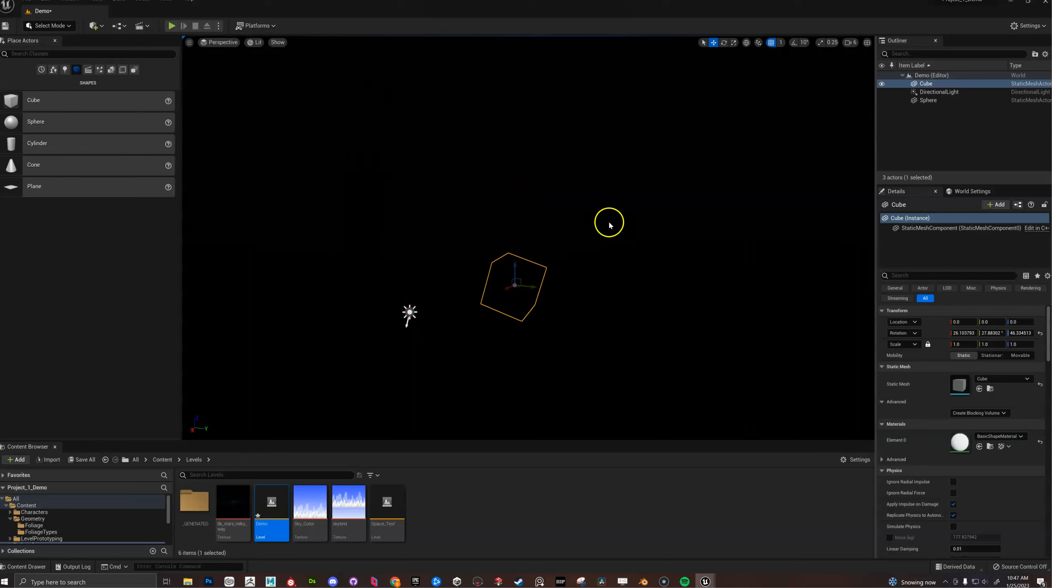
Step: Turn off Cast Shadow in the enclosing sphere's lighting settings
click(929, 101)
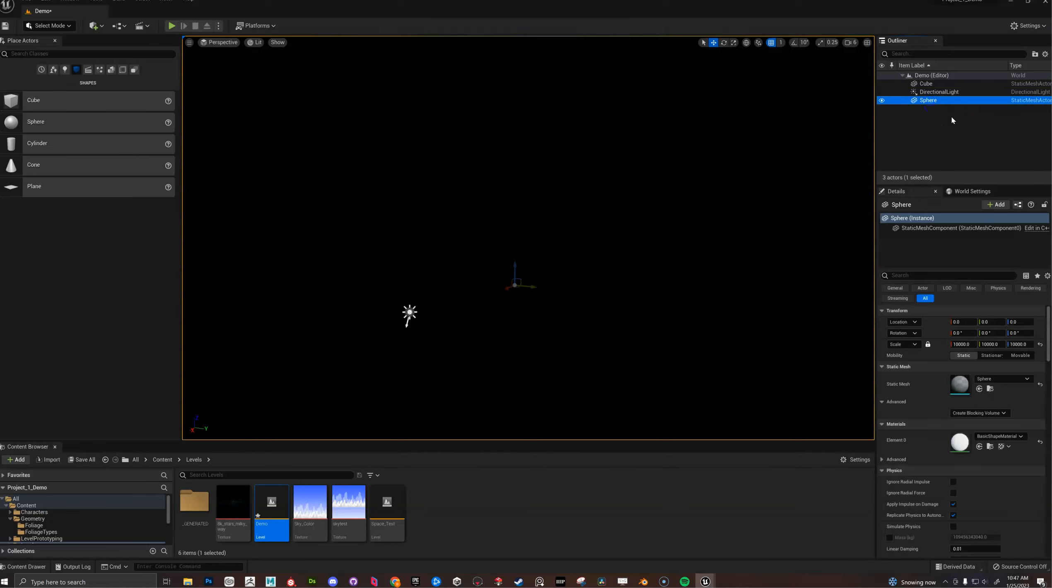
scroll(945, 431, down, 1)
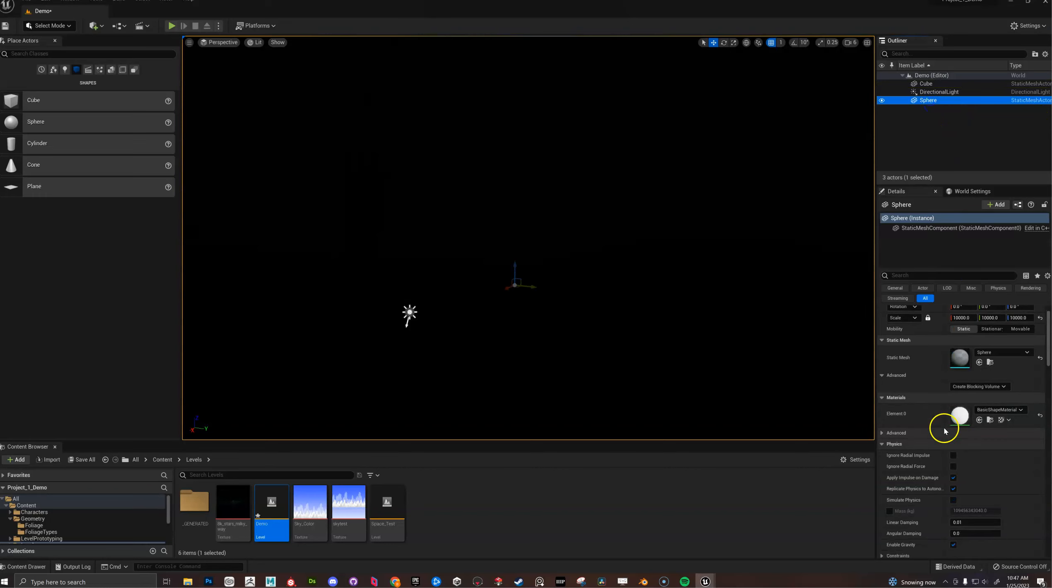
scroll(938, 434, down, 1)
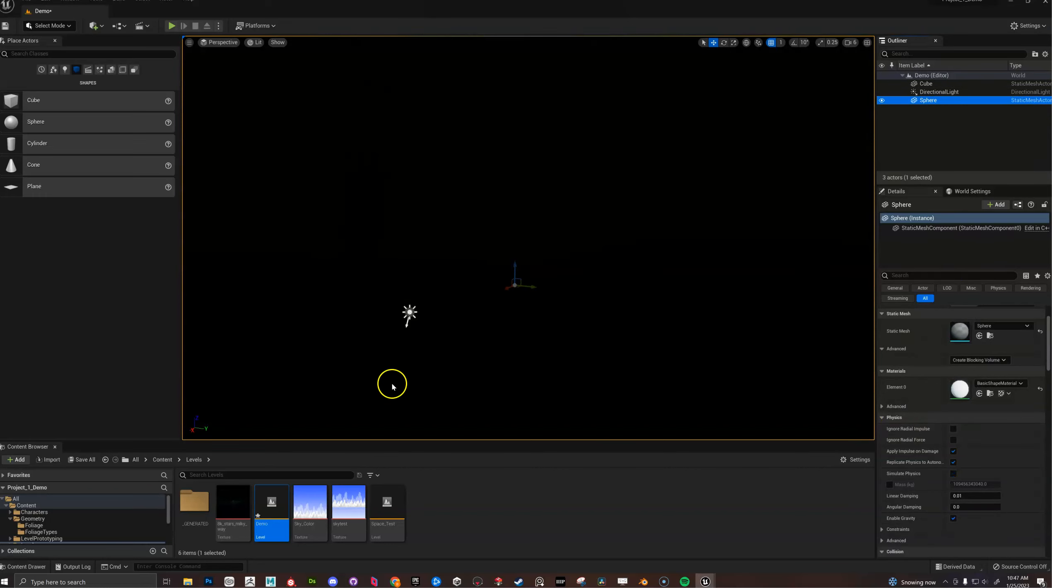
click(926, 102)
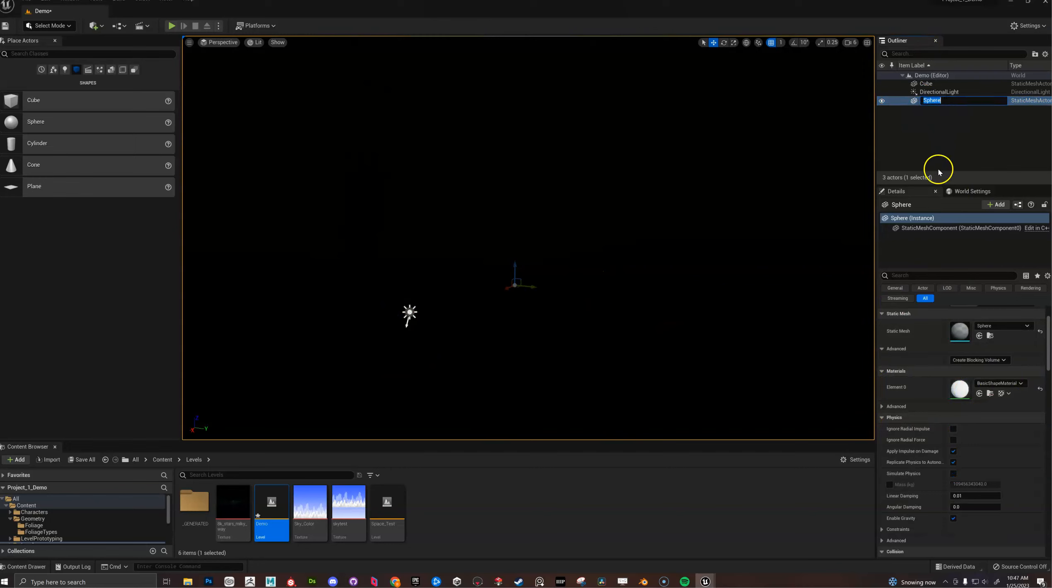
click(914, 127)
click(926, 101)
scroll(939, 417, down, 10)
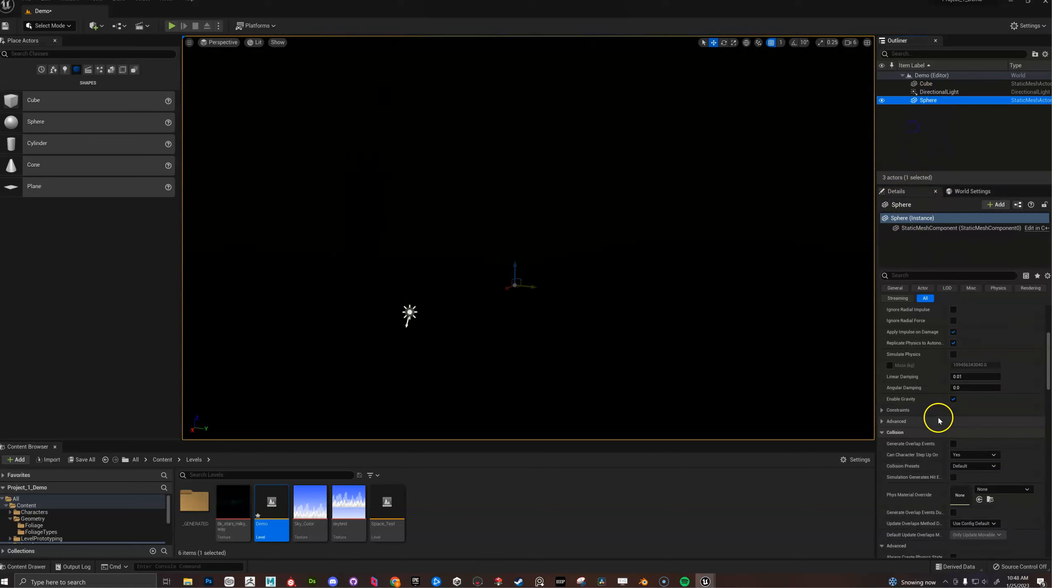
scroll(938, 418, down, 5)
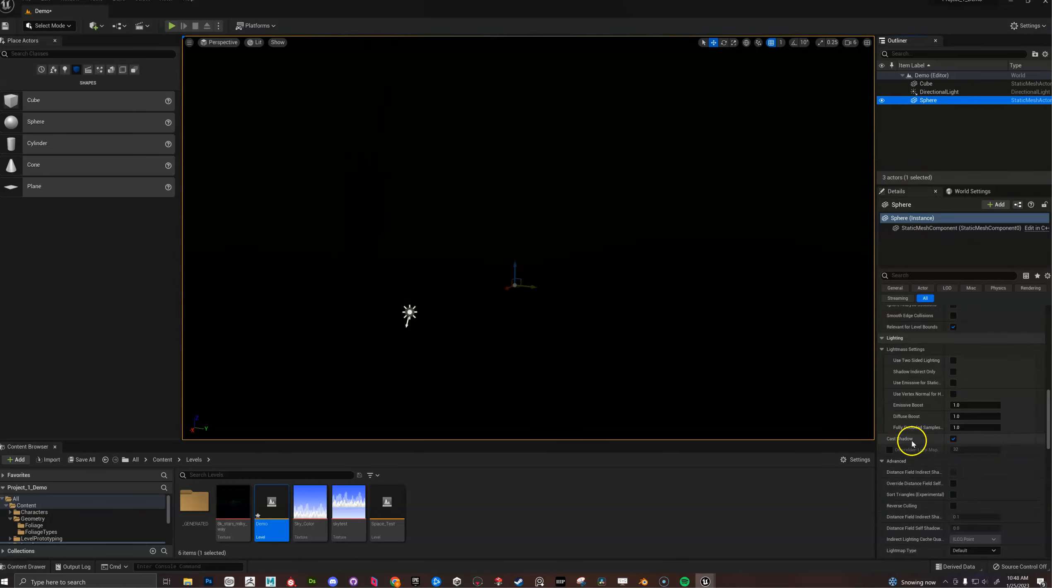
click(953, 438)
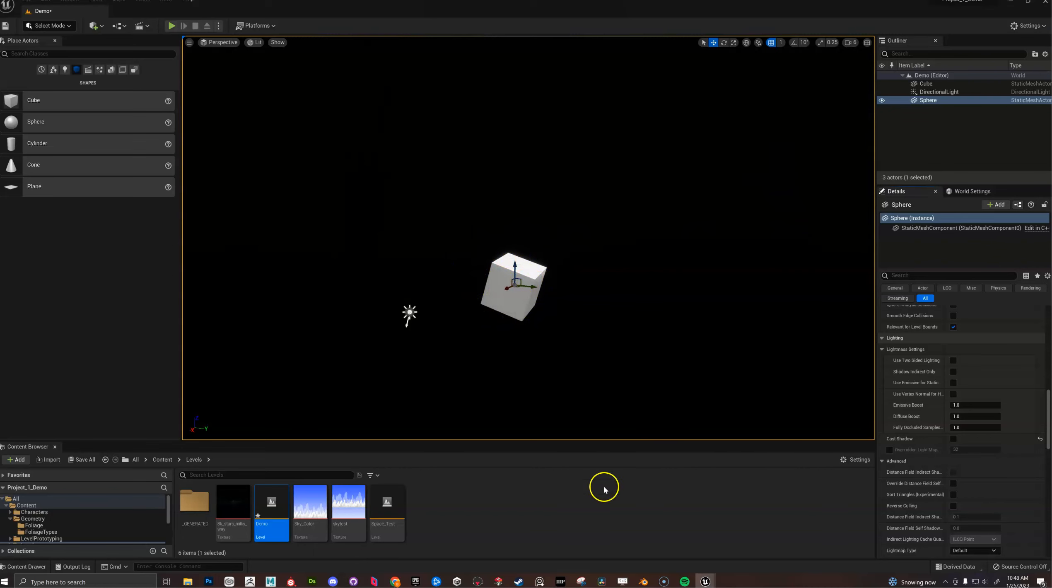
Step: Create a new material named DEmo2 in the Levels folder and open it for editing
click(452, 511)
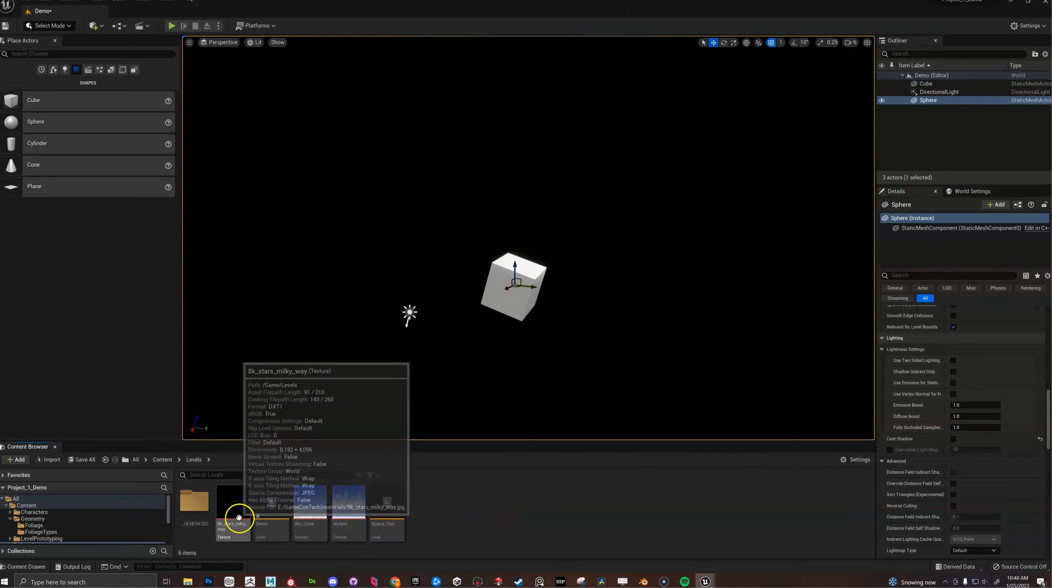
right_click(430, 510)
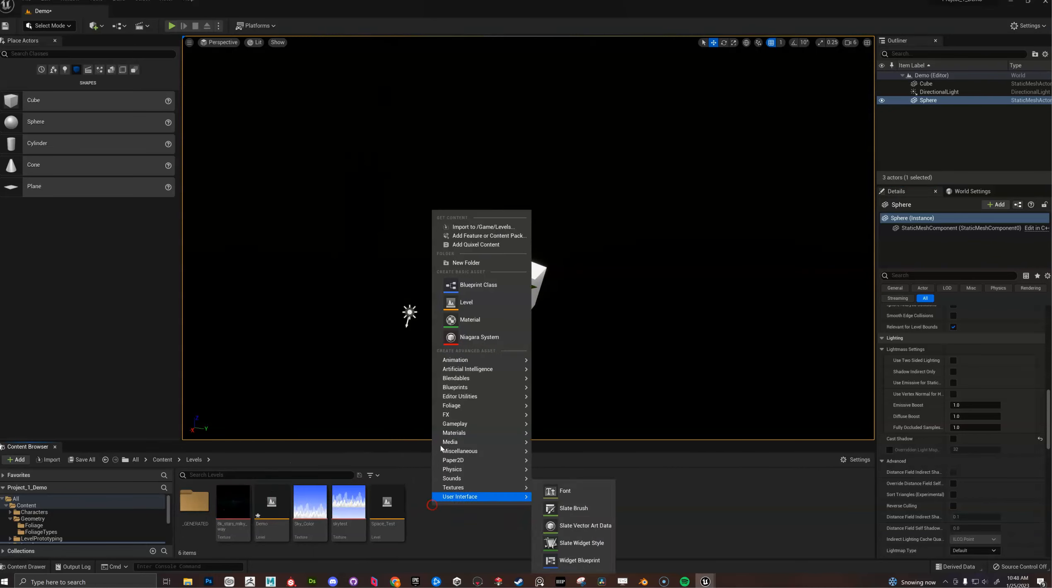
click(475, 320)
text(DEmo2)
key(Return)
click(533, 509)
double_click(307, 507)
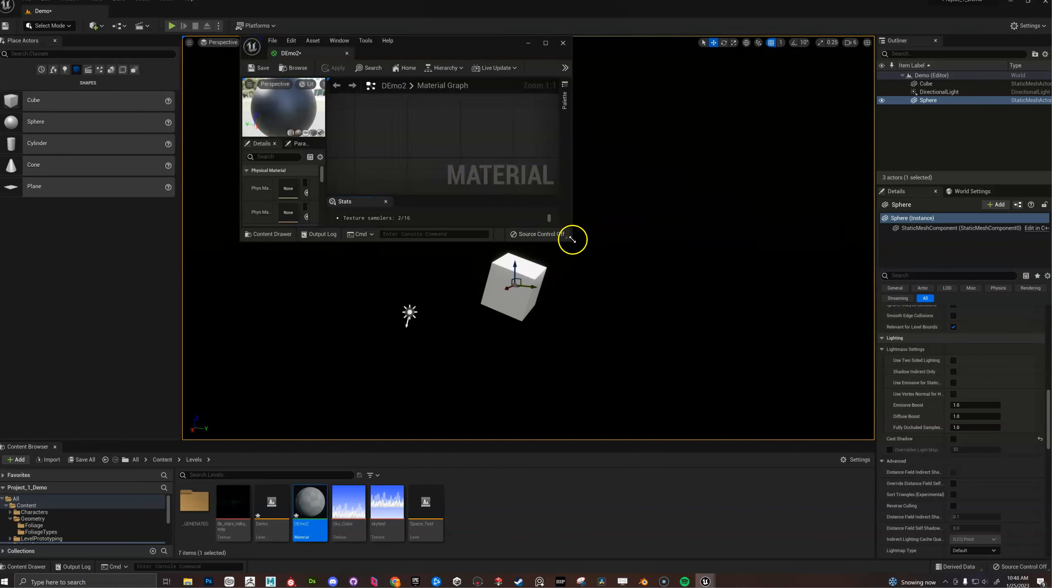
Step: Enlarge the material editor window, set the material's shading model to Unlit and enable Two Sided
drag(572, 241, 856, 413)
drag(587, 40, 515, 40)
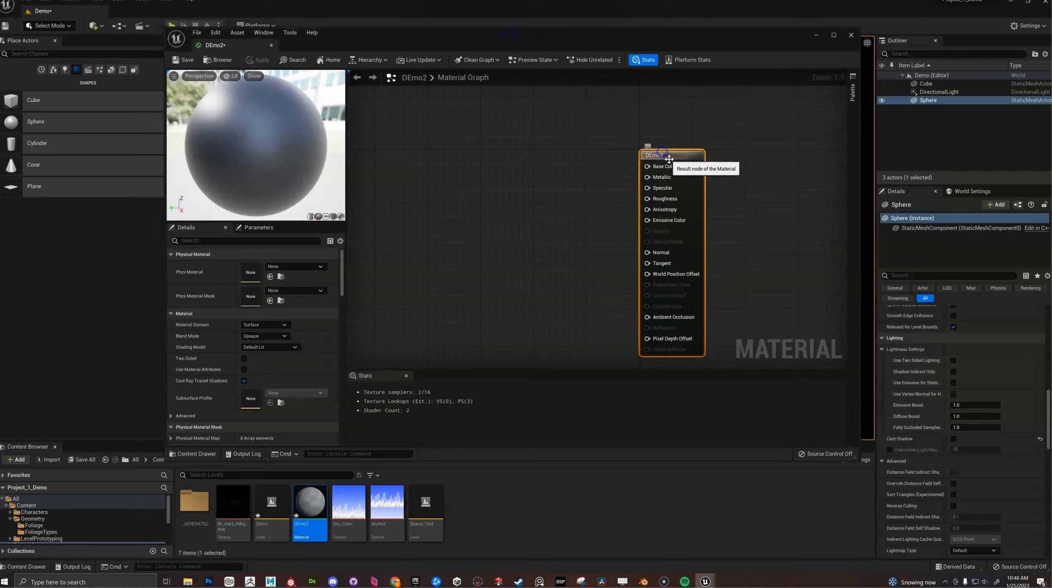
drag(674, 159, 720, 127)
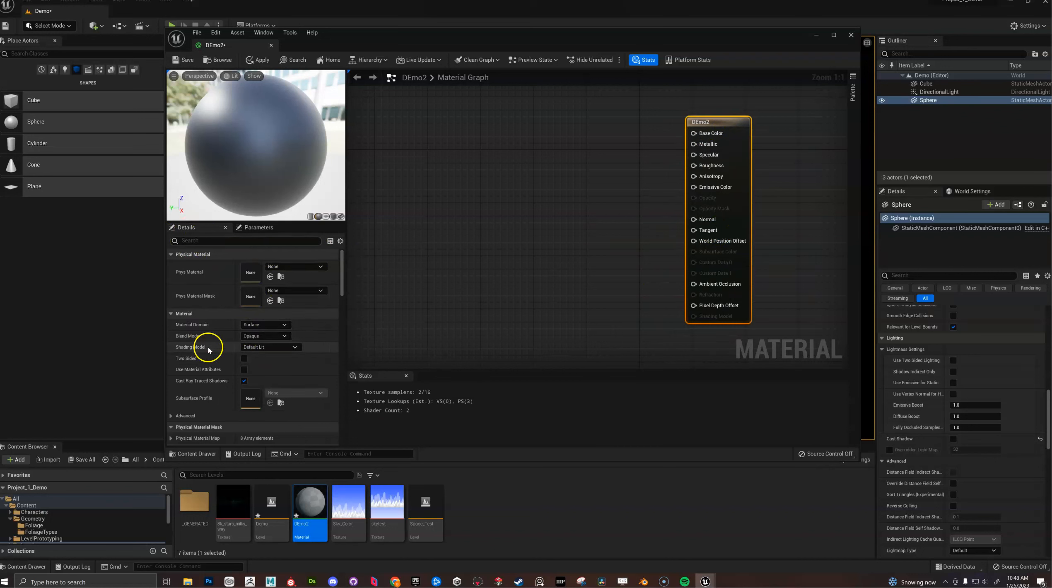
click(285, 348)
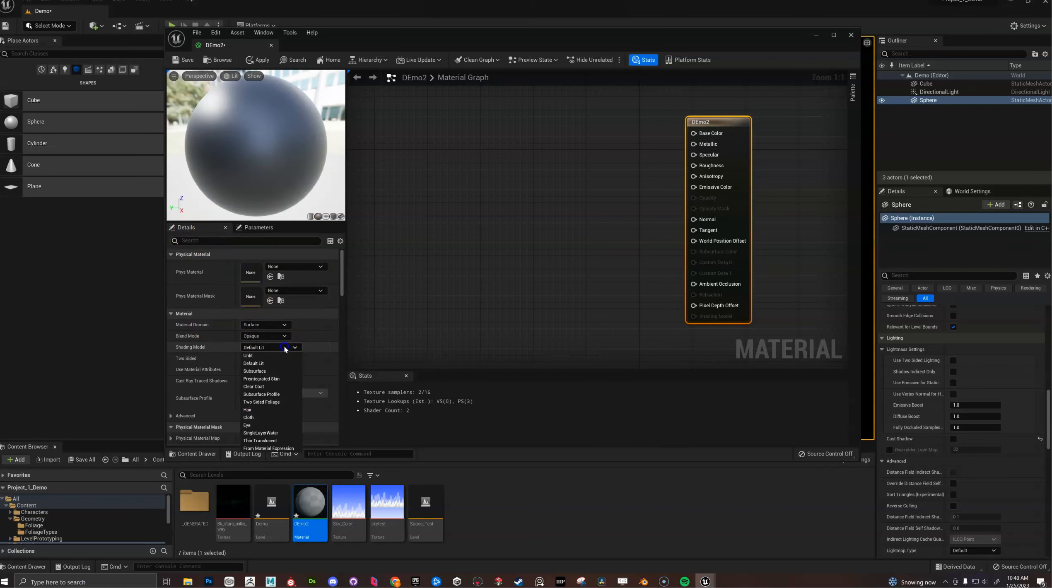
click(258, 354)
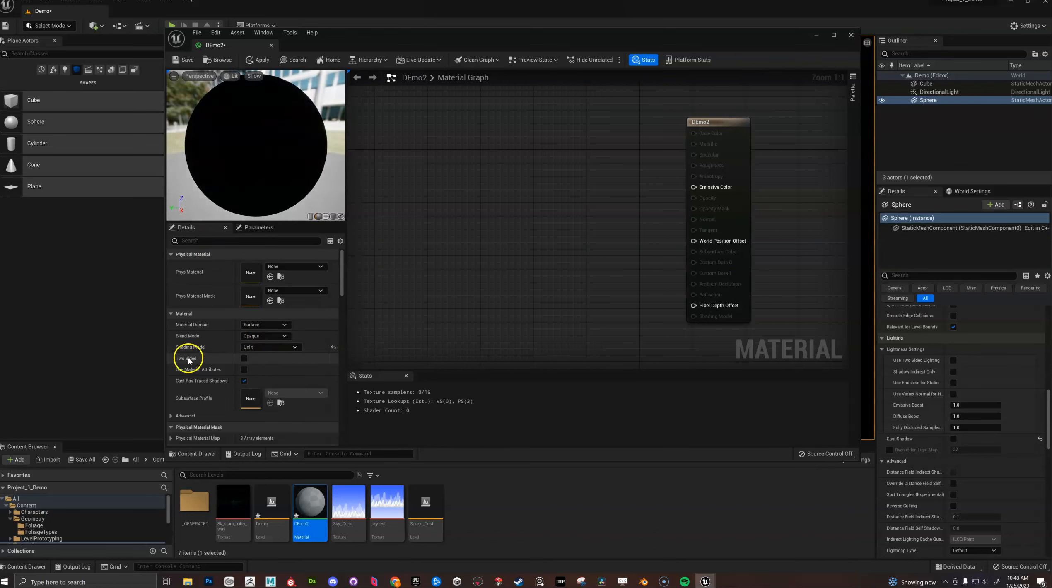
click(245, 359)
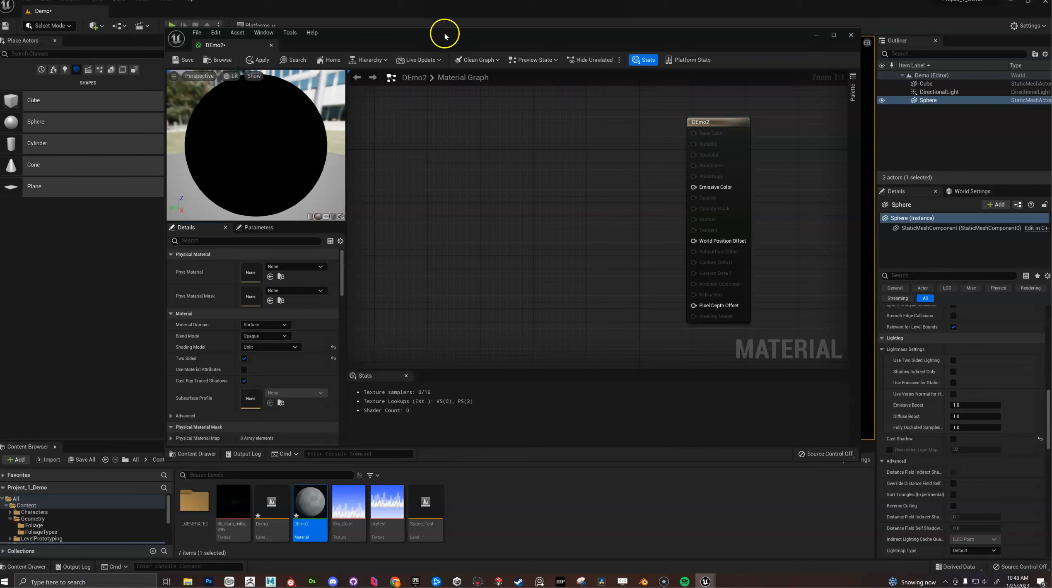
Step: Add the 8k_stars_milky_way texture to the material graph as a Texture Sample node
click(606, 489)
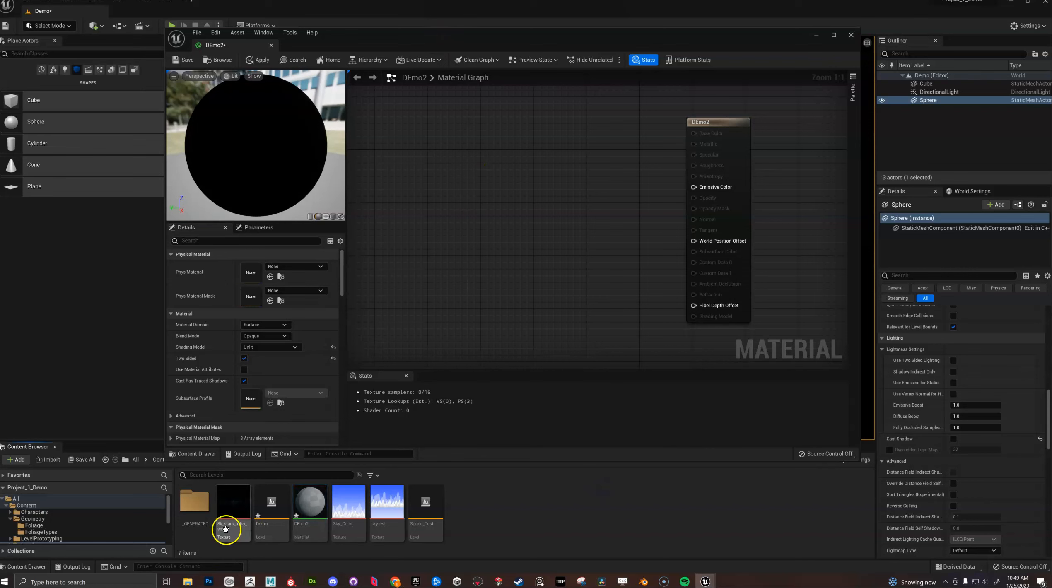
mouse_move(223, 509)
drag(224, 509, 519, 183)
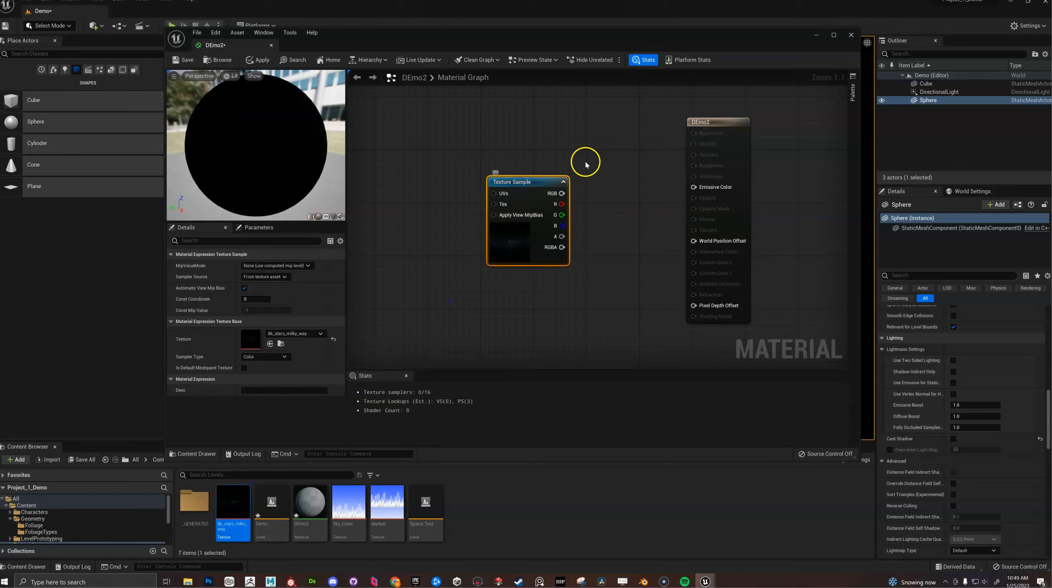
right_drag(583, 162, 706, 179)
drag(607, 208, 488, 208)
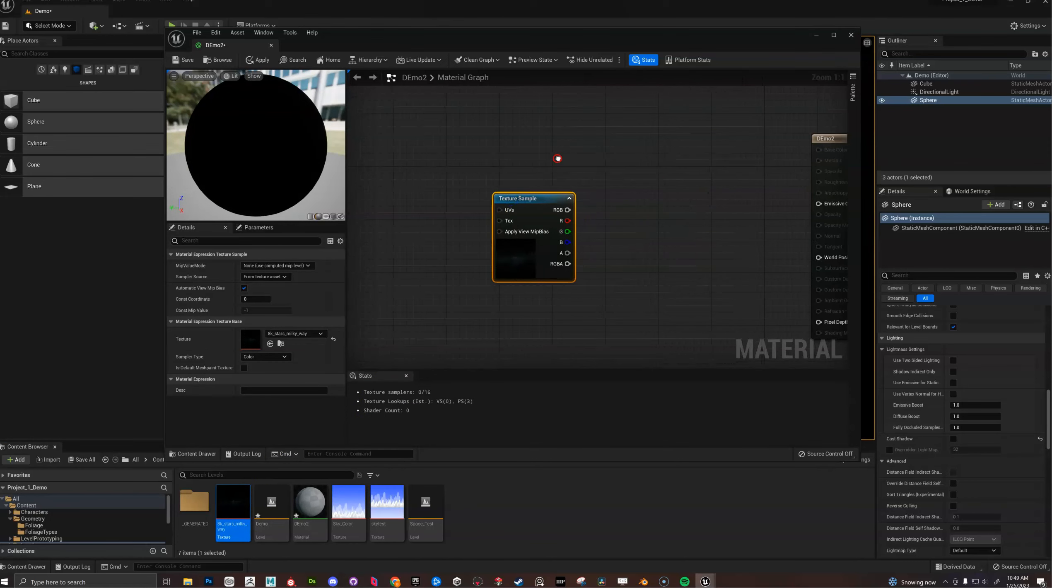
right_drag(554, 160, 582, 141)
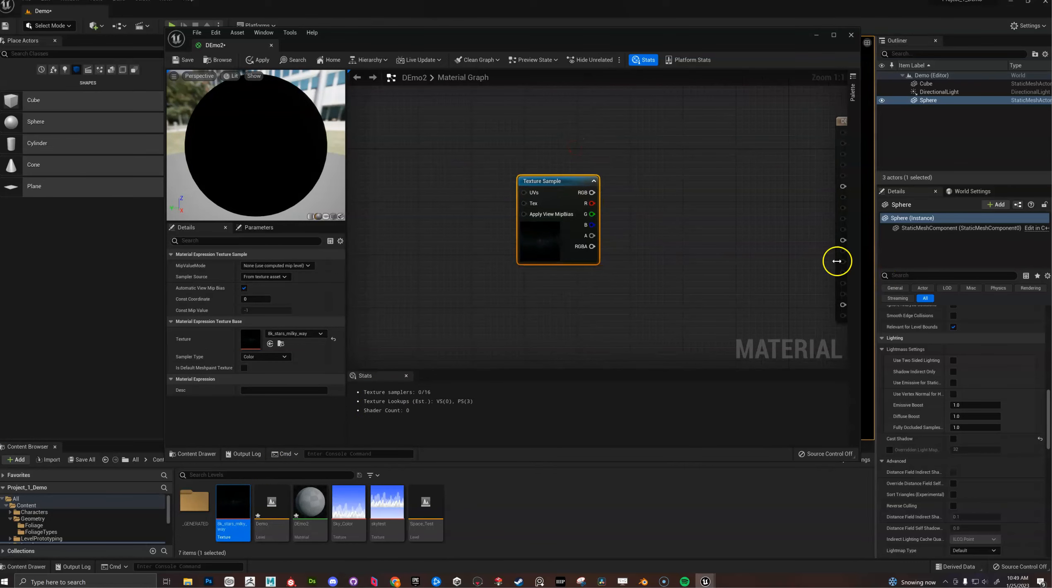
Step: Add a TextureCoordinate node and connect it to the Texture Sample's UVs input
right_click(456, 182)
text(texturec)
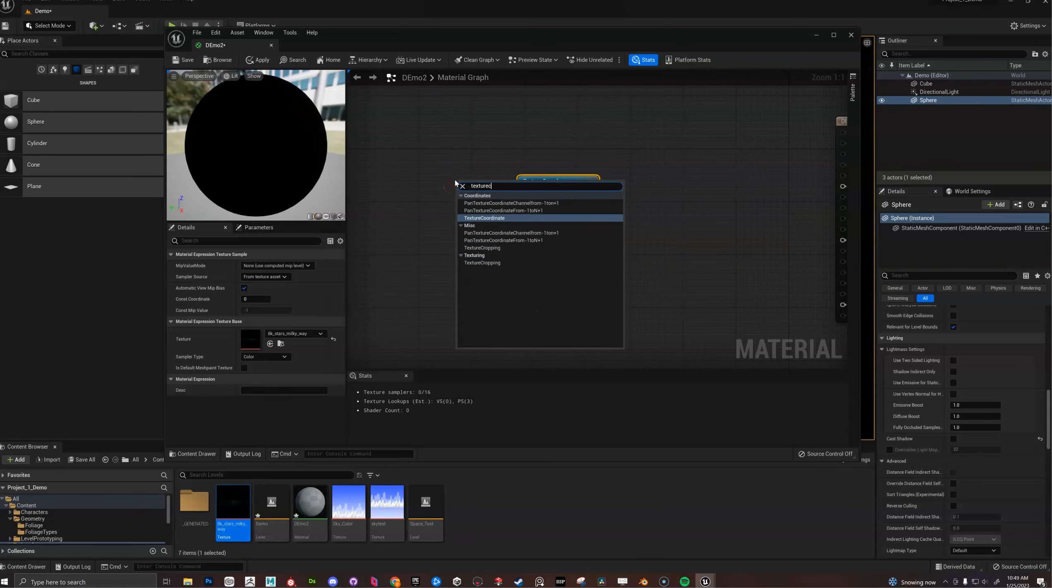
key(Return)
drag(501, 200, 515, 195)
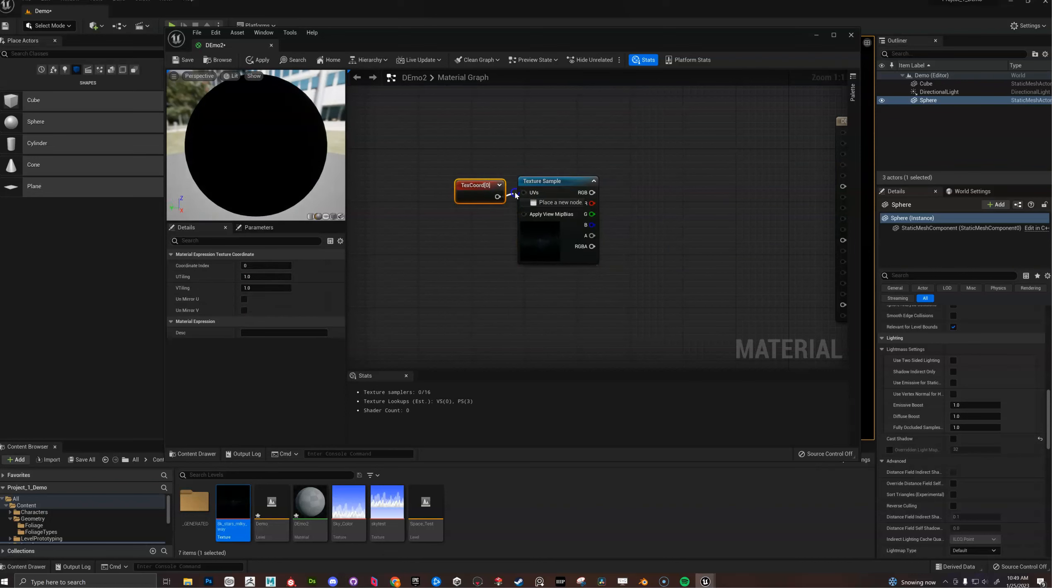
right_drag(660, 202, 554, 206)
drag(486, 197, 488, 201)
Step: Create a Multiply node with the Texture Sample's RGB output connected to its A input
mouse_move(566, 192)
mouse_down()
mouse_move(539, 208)
mouse_move(576, 208)
mouse_up()
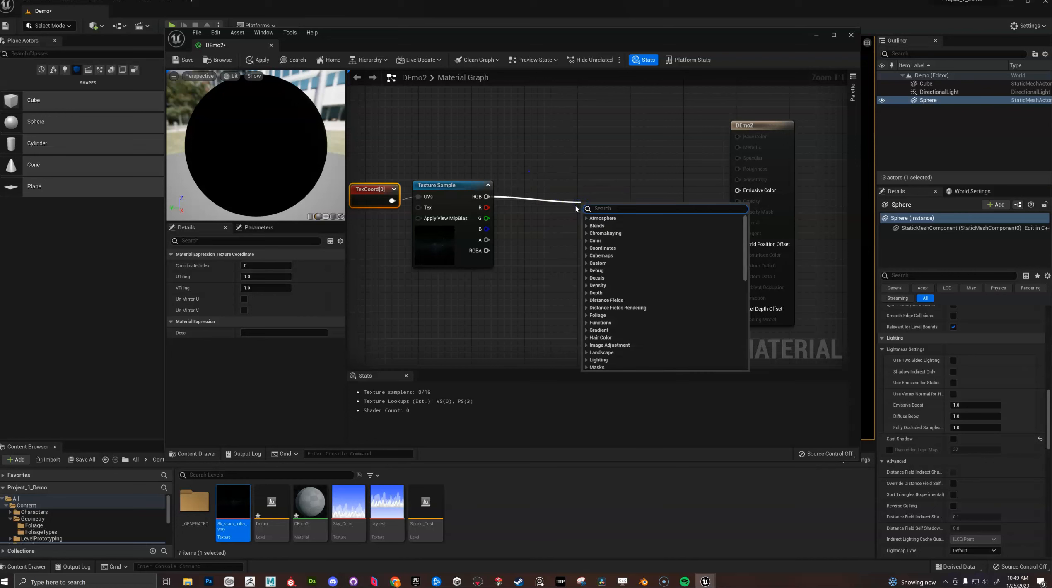
text(mulr)
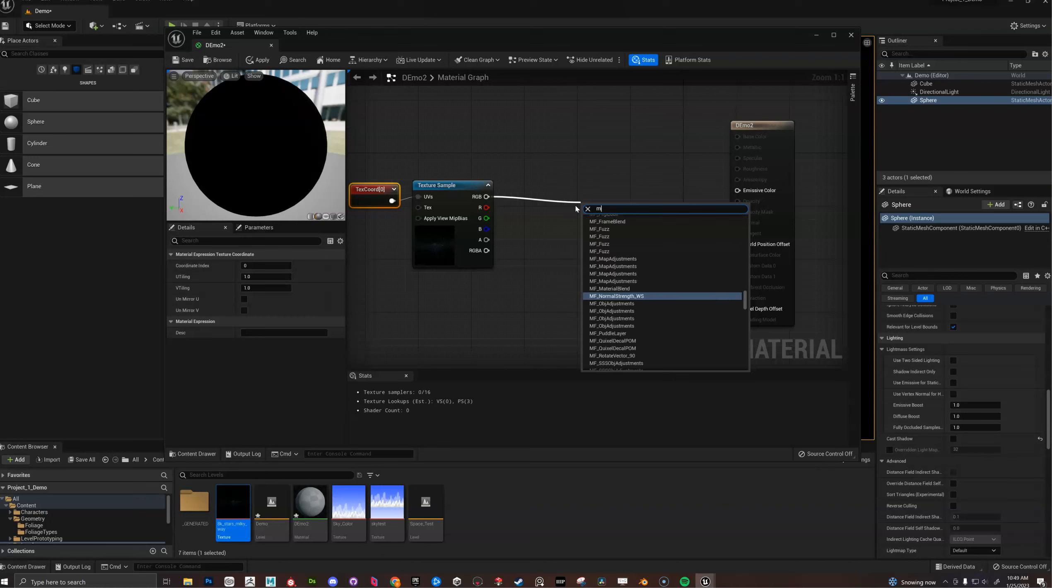
key(BackSpace)
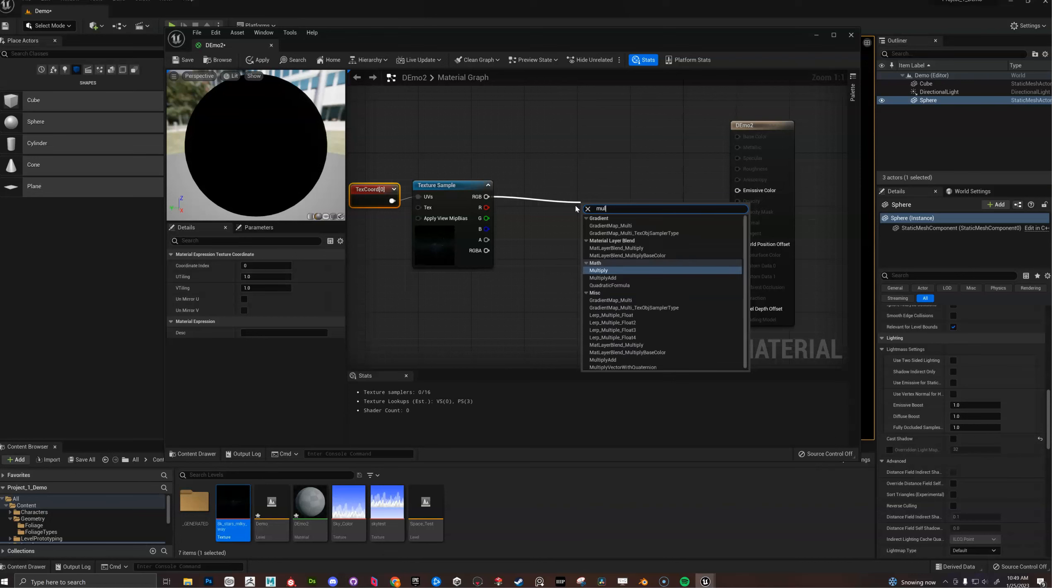
key(Return)
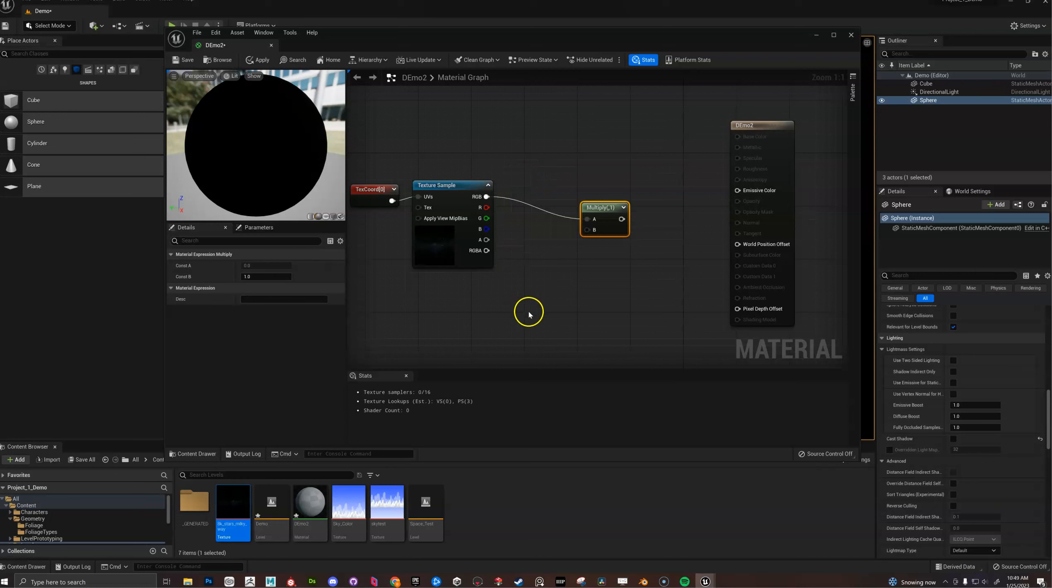
Step: Add a scalar parameter node named Brightness below the Multiply node
click(527, 277)
text(ssssssss)
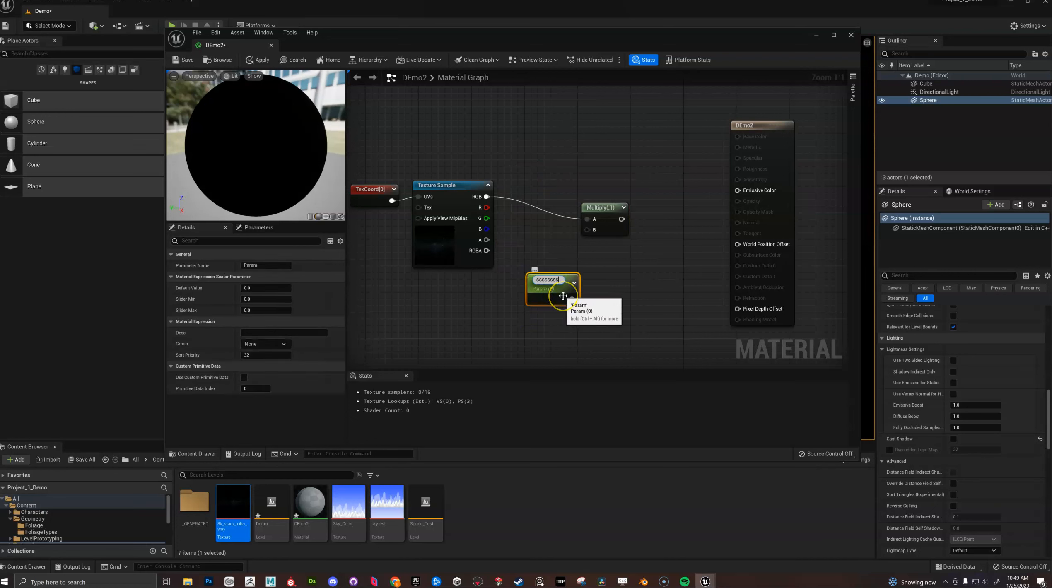
key(BackSpace)
key(BackSpace)
key(BackSpace)
key(BackSpace)
key(BackSpace)
key(BackSpace)
key(BackSpace)
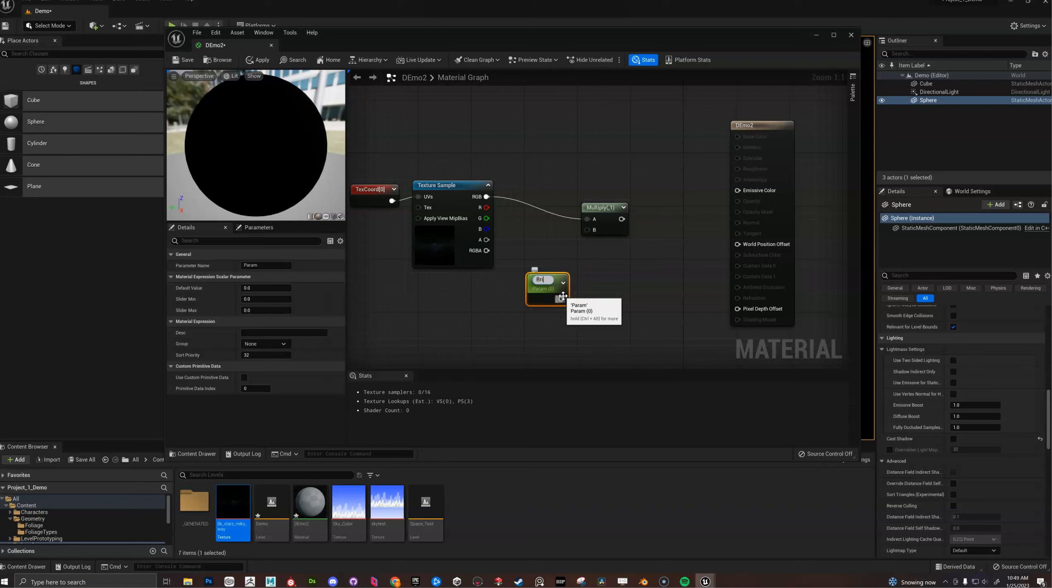
click(629, 303)
Step: Connect the Brightness parameter to Multiply's B input and set its default value to 1
drag(566, 297, 589, 230)
click(413, 308)
click(527, 288)
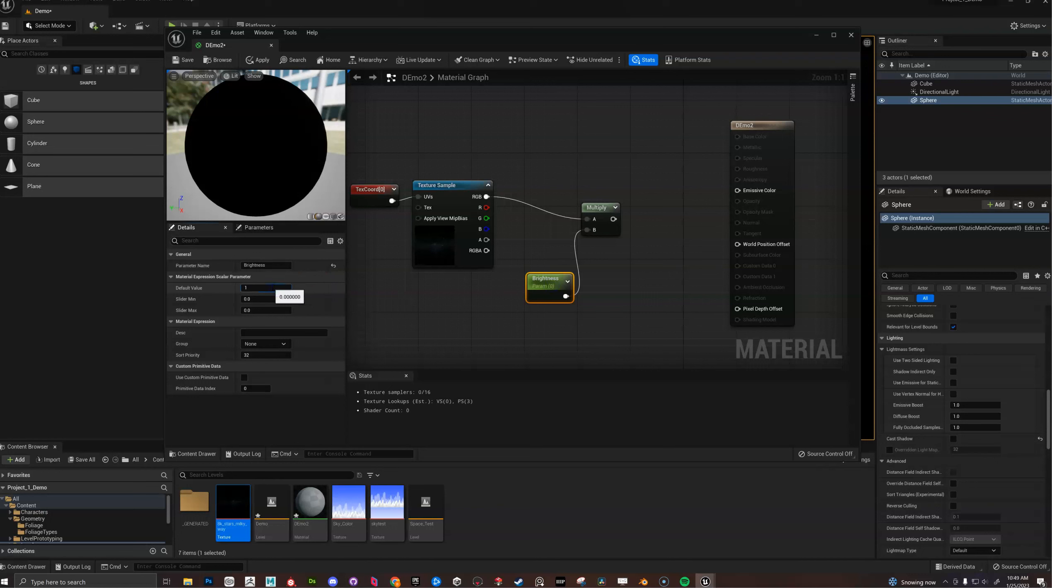
Step: Move the texture, Multiply and Brightness nodes together farther away from the material's result node
right_drag(567, 162, 645, 156)
drag(432, 145, 764, 315)
drag(676, 198, 566, 196)
click(631, 181)
drag(599, 322, 512, 178)
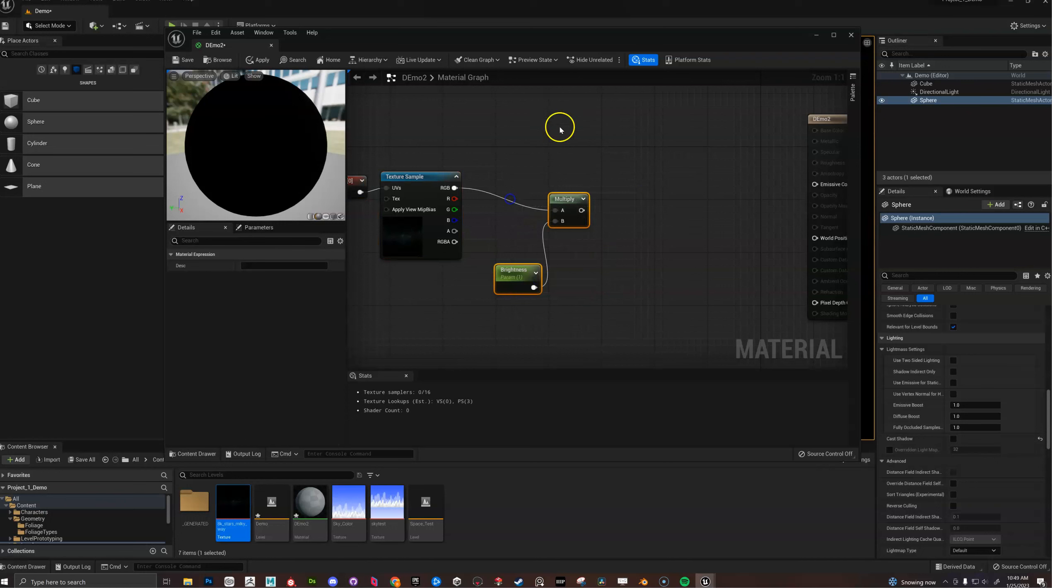
Step: Add a SkyAtmosphereLightDiskLuminance node and place it above the Multiply node
right_click(556, 120)
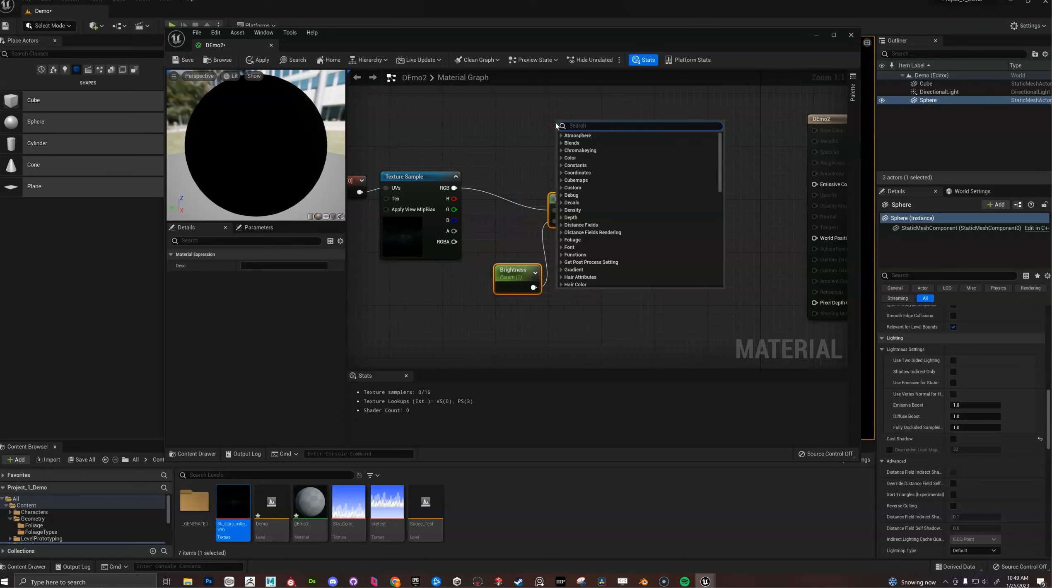
text(skyatmosp)
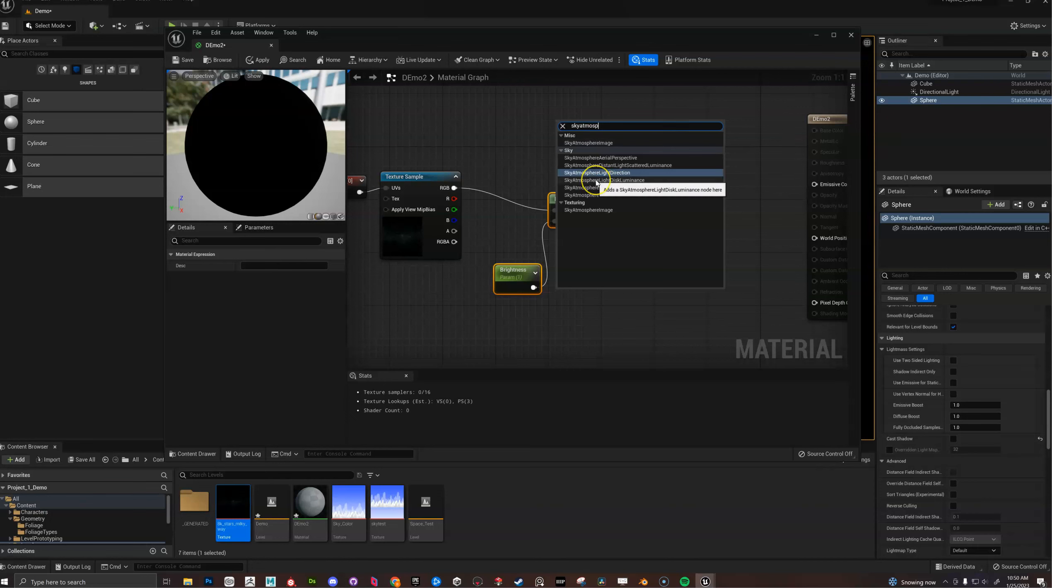
click(596, 180)
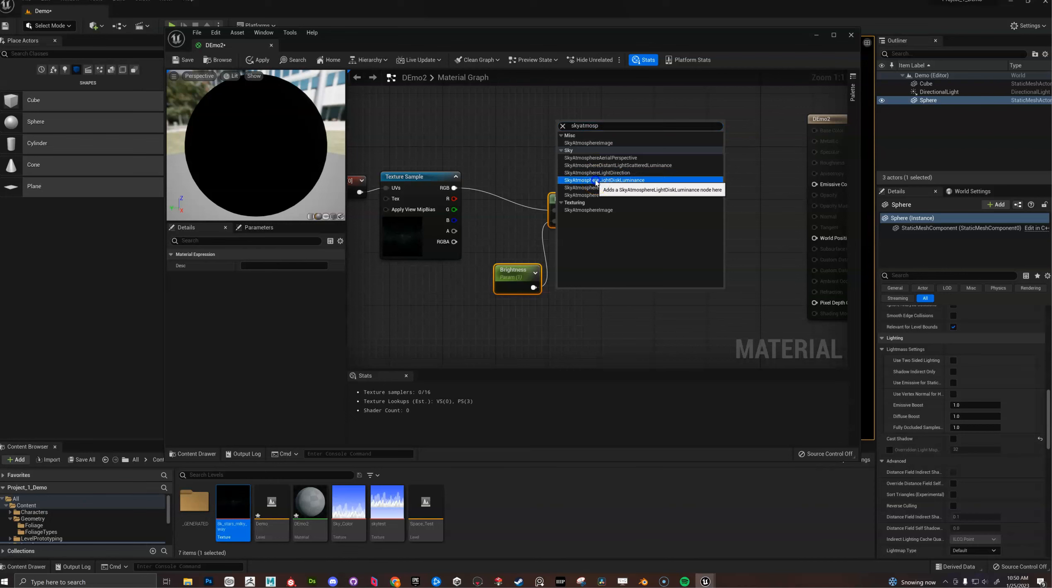
drag(587, 133, 535, 134)
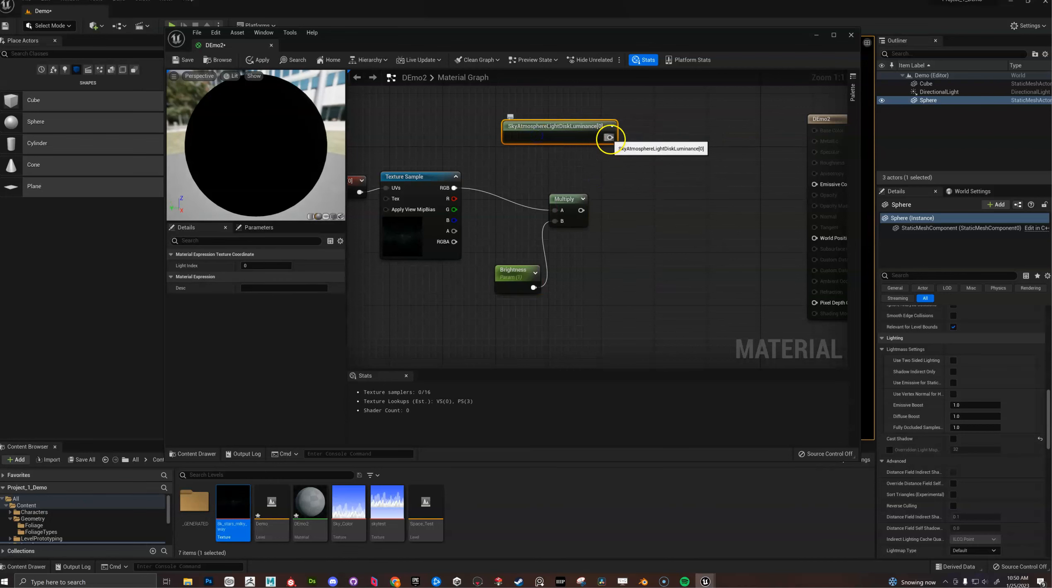
Step: Create an Add node with SkyAtmosphereLightDiskLuminance in its A input and the Multiply output in its B input
drag(609, 137, 680, 184)
text(add)
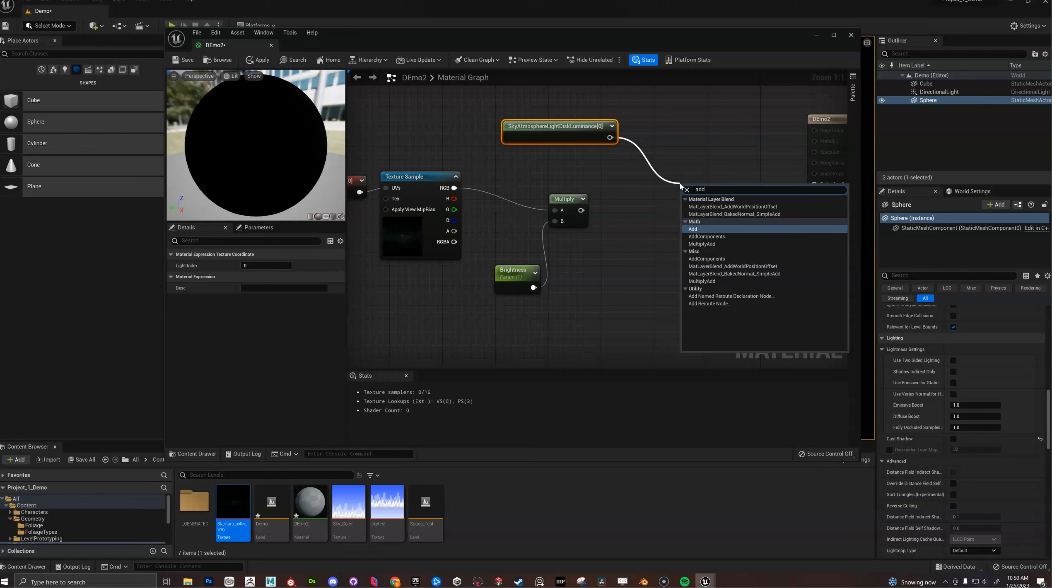
key(Return)
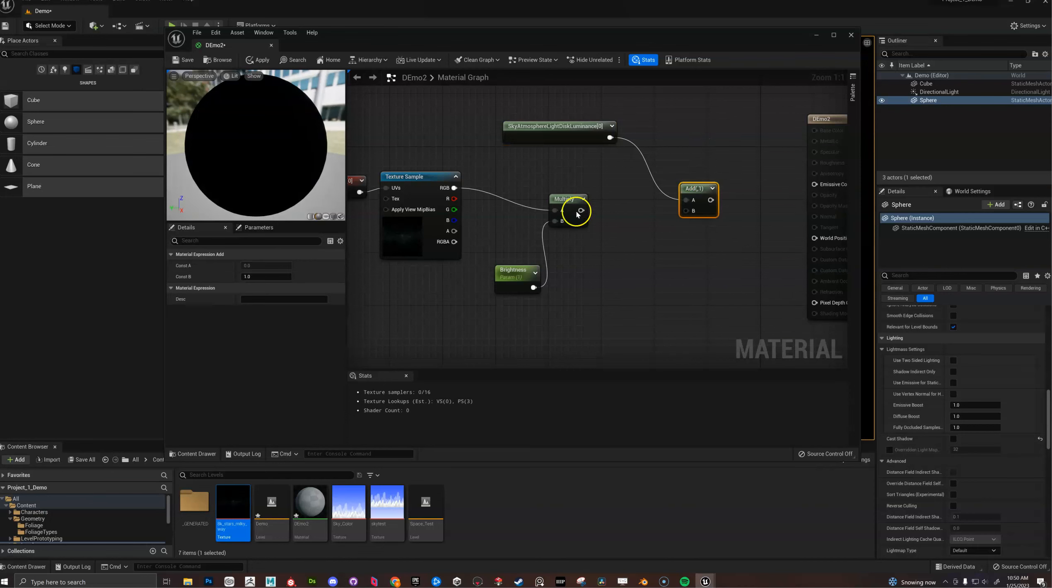
drag(581, 210, 692, 212)
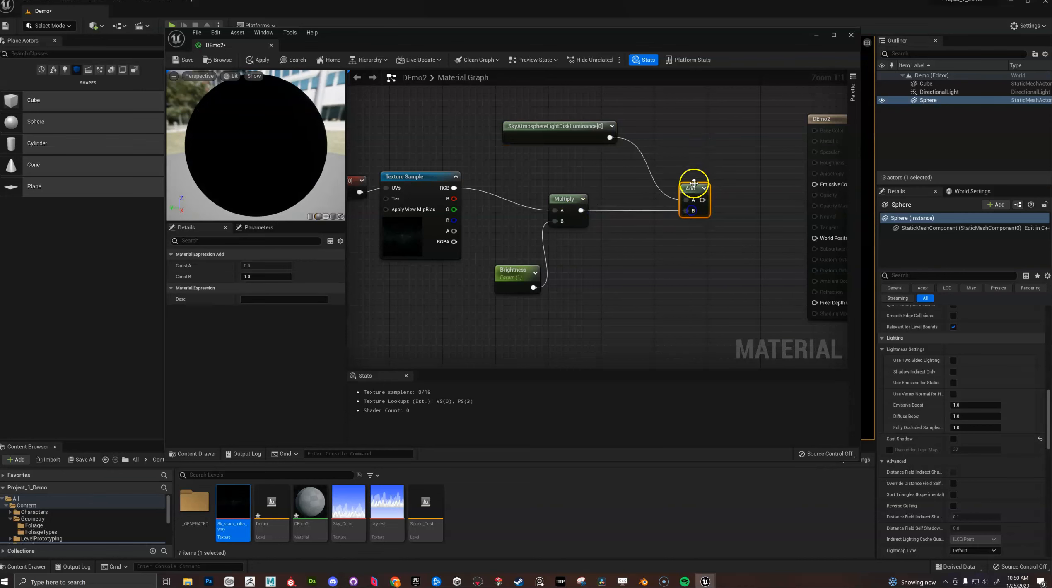
Step: Connect the Add node's output to the material's Emissive Color and save the material
right_drag(629, 242, 642, 276)
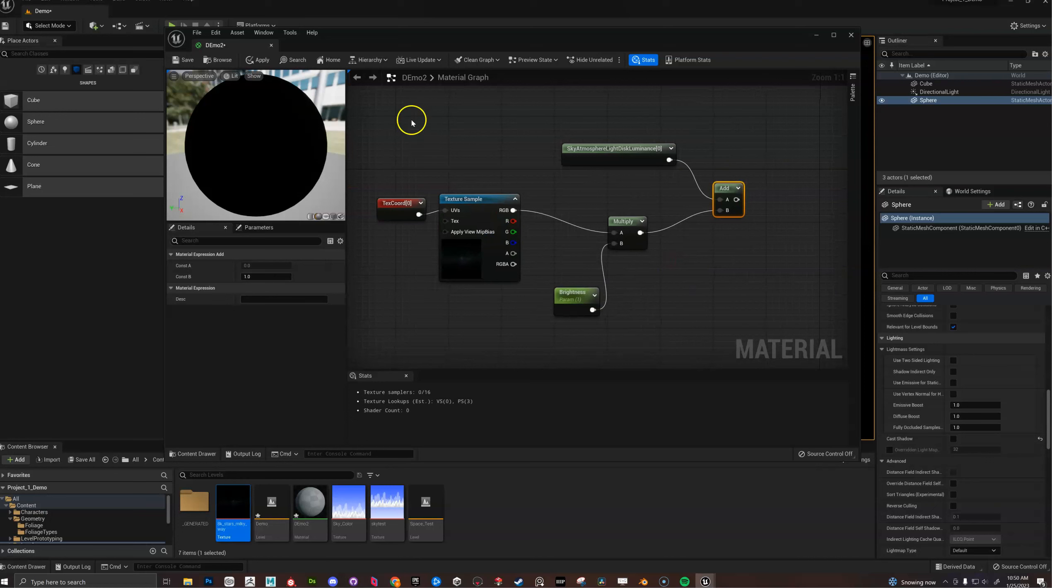
right_drag(713, 275, 662, 263)
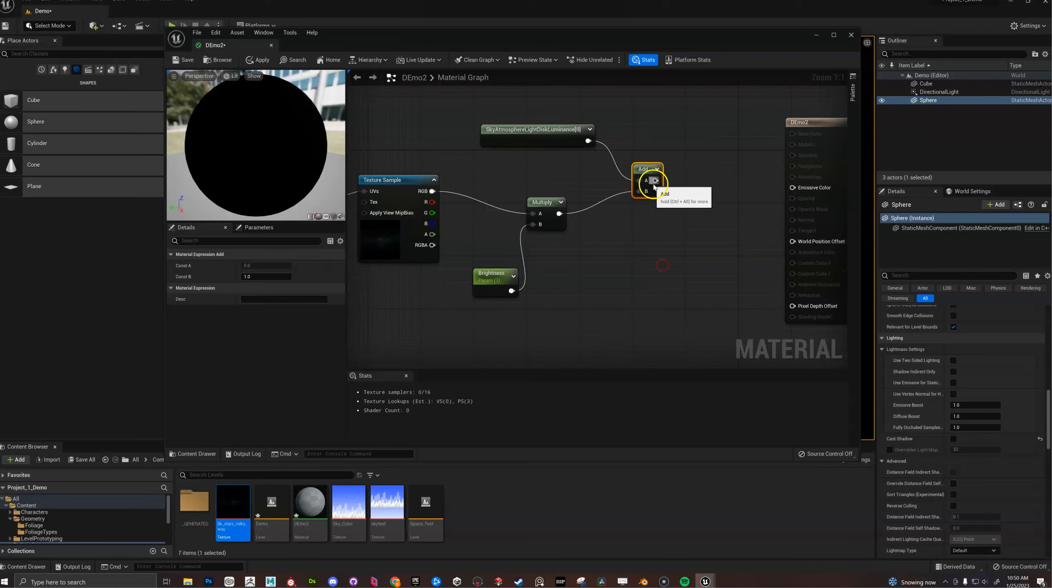
drag(656, 180, 793, 187)
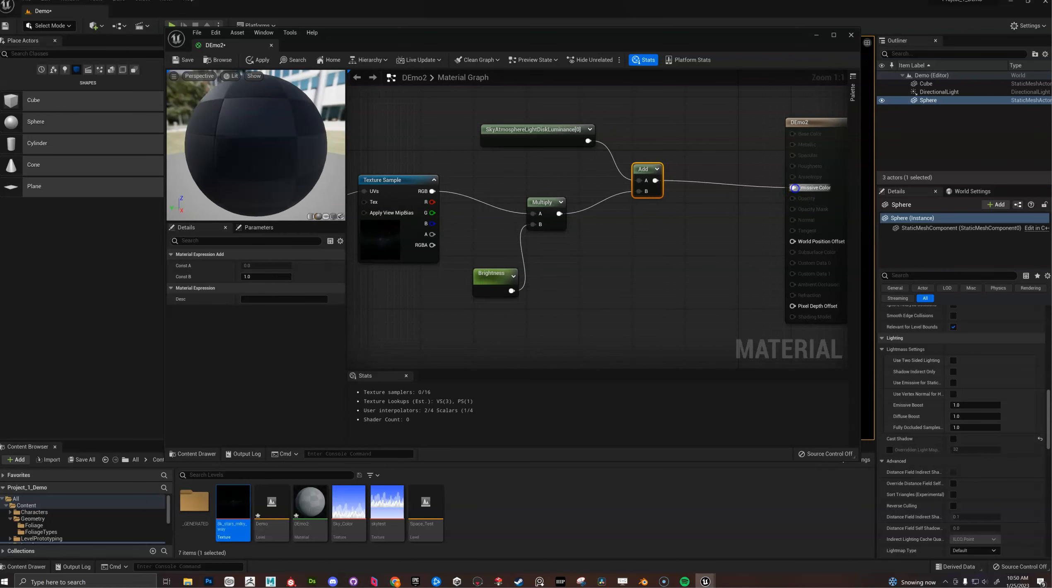
click(188, 61)
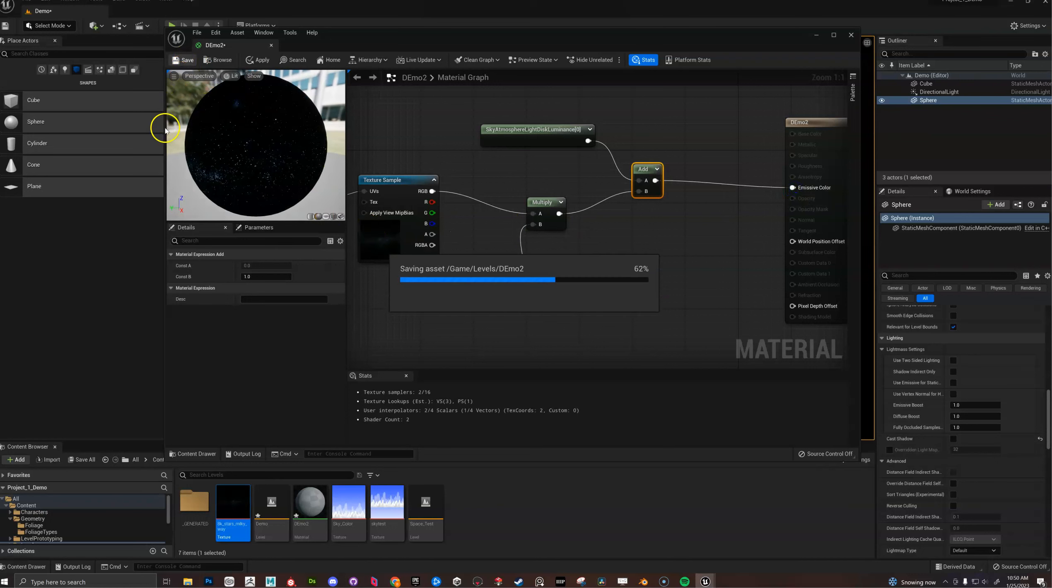
Step: Shrink the material editor window to uncover the level, and assign the DEmo2 material to the enclosing sphere's Element 0 slot
drag(167, 130, 476, 148)
drag(642, 40, 813, 40)
scroll(847, 298, down, 5)
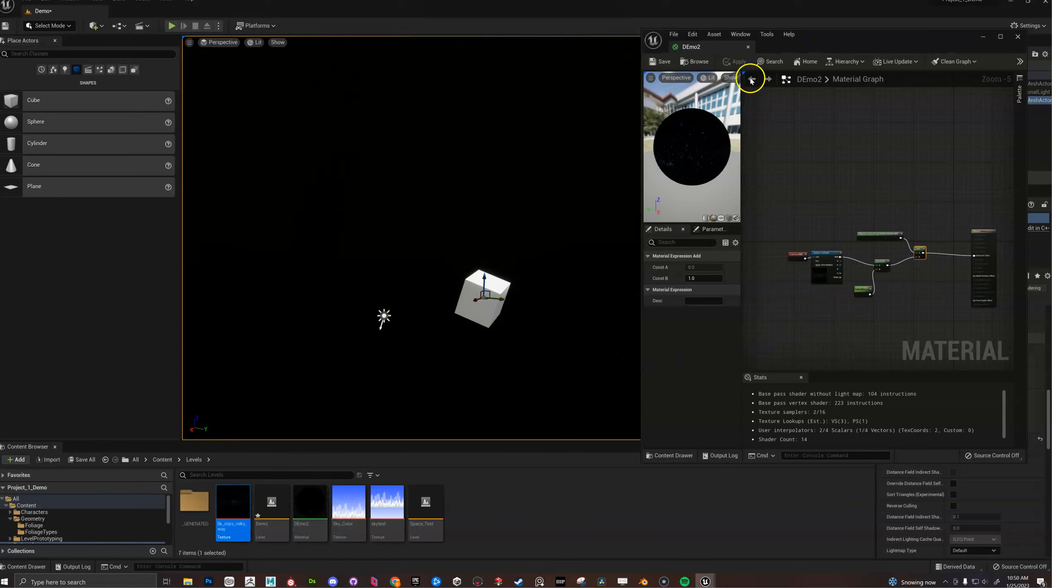
drag(822, 39, 674, 46)
click(929, 103)
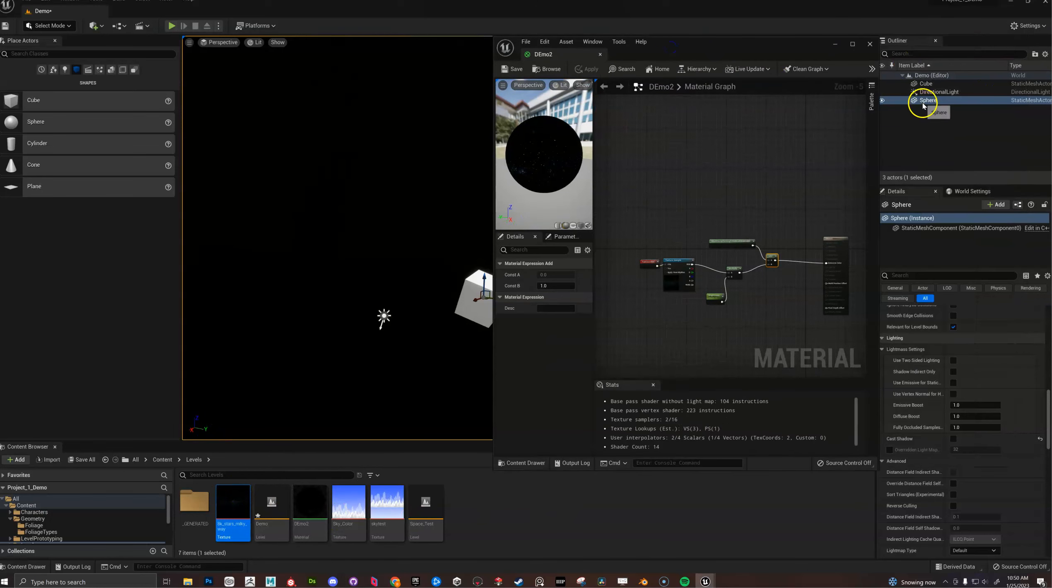
scroll(930, 364, up, 8)
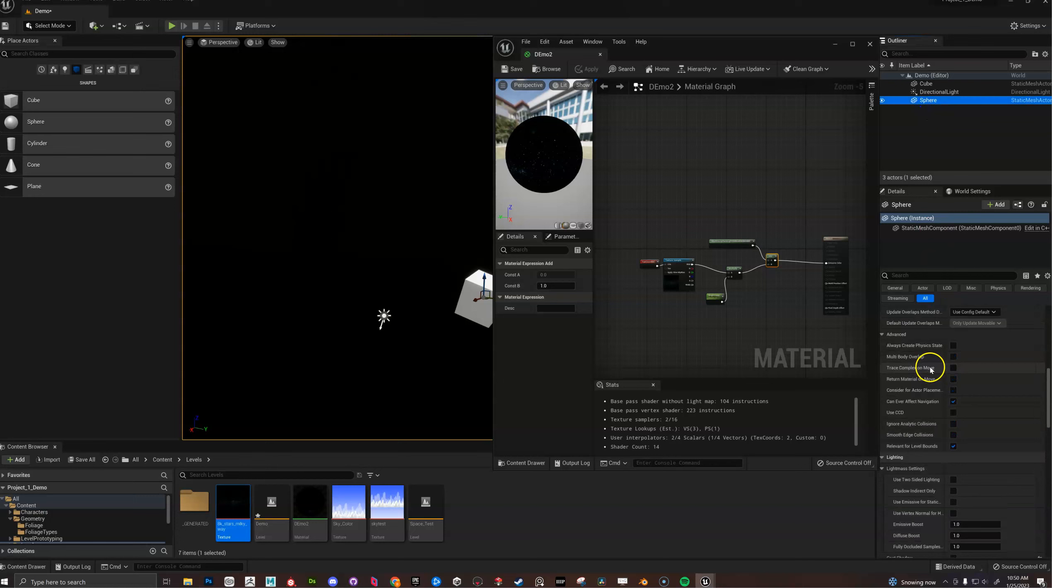
drag(773, 47, 709, 55)
scroll(970, 373, up, 6)
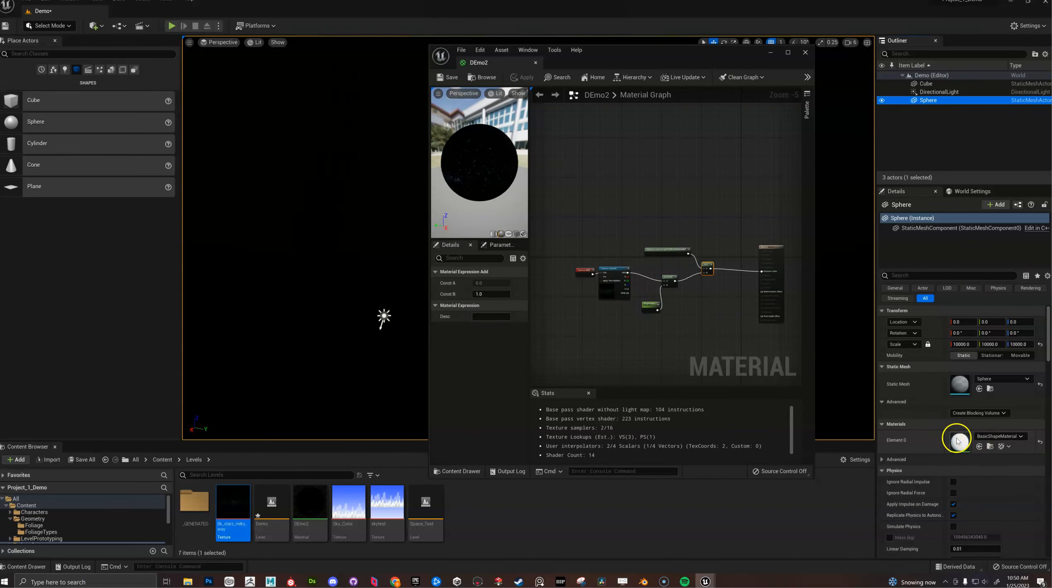
click(524, 536)
drag(310, 505, 951, 452)
click(219, 325)
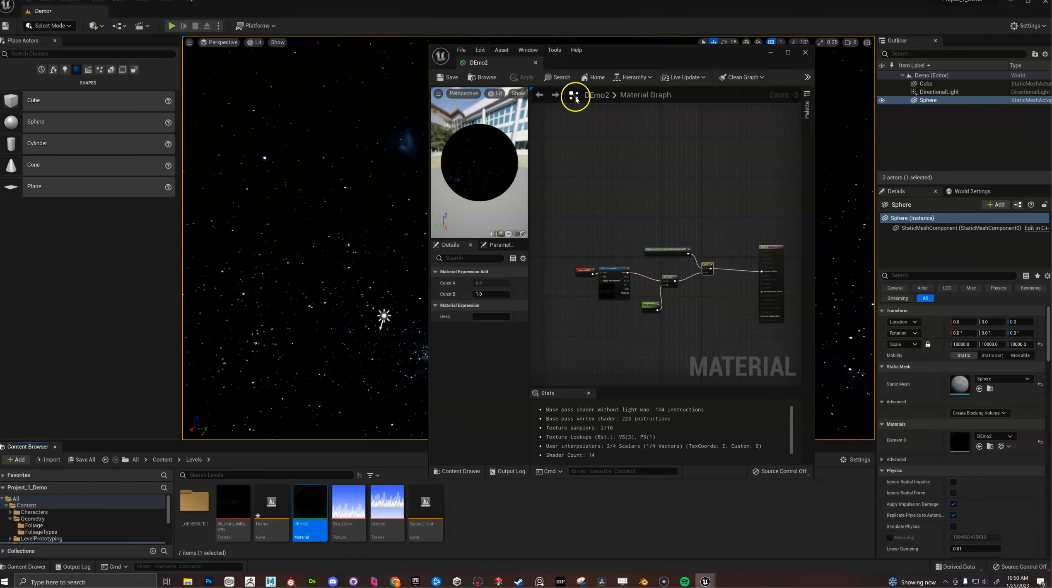
Step: Move the material editor aside to view the starry sky, and set the Brightness parameter's default value to 0.1
drag(601, 60, 744, 72)
right_drag(485, 221, 365, 224)
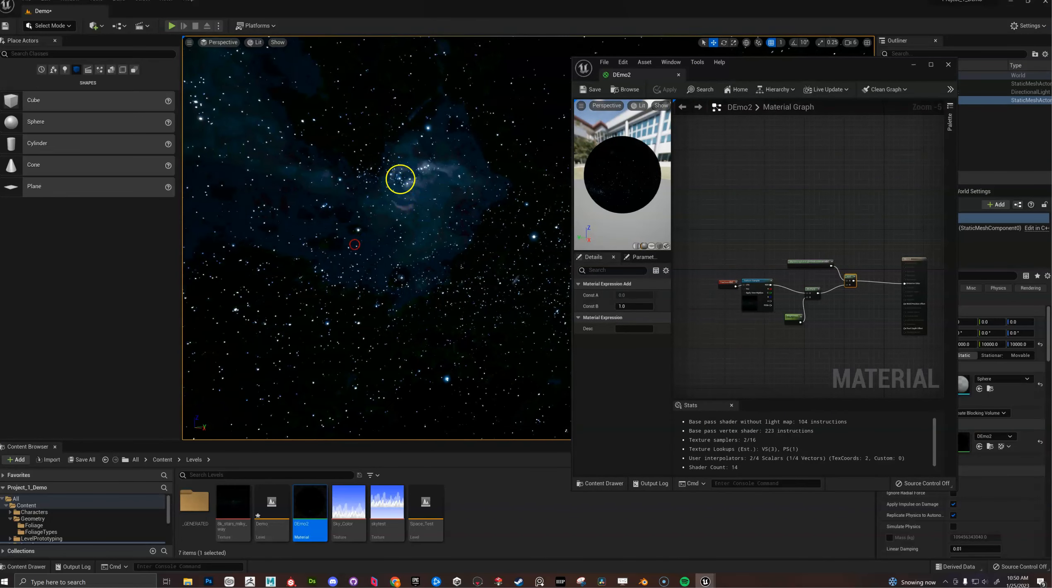
right_drag(472, 189, 493, 220)
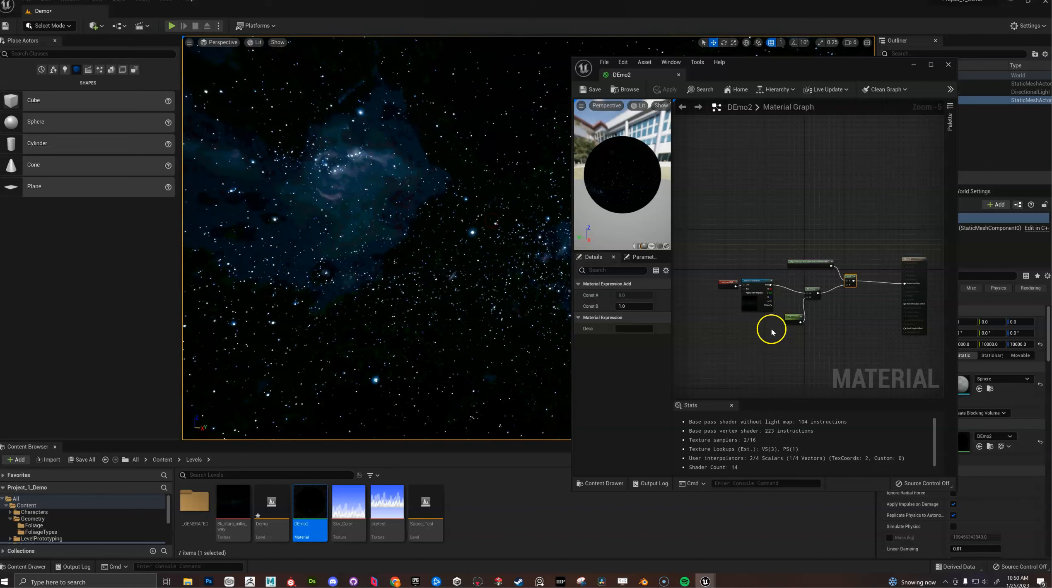
scroll(773, 329, up, 4)
click(803, 292)
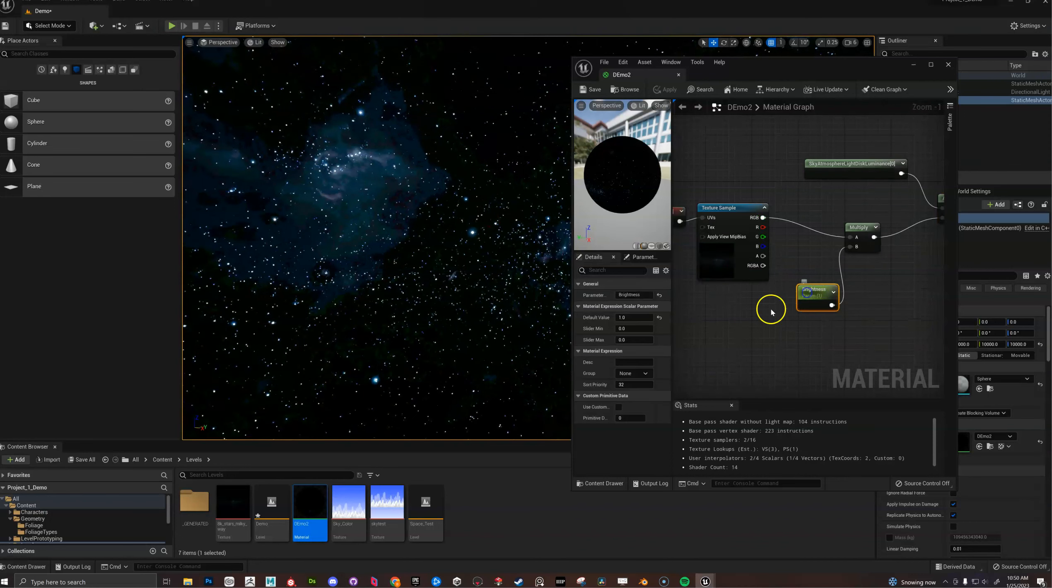
text(0.1)
key(Return)
Step: Look around the level at the sky and the cube, and select the directional light
click(424, 250)
right_drag(424, 249, 485, 238)
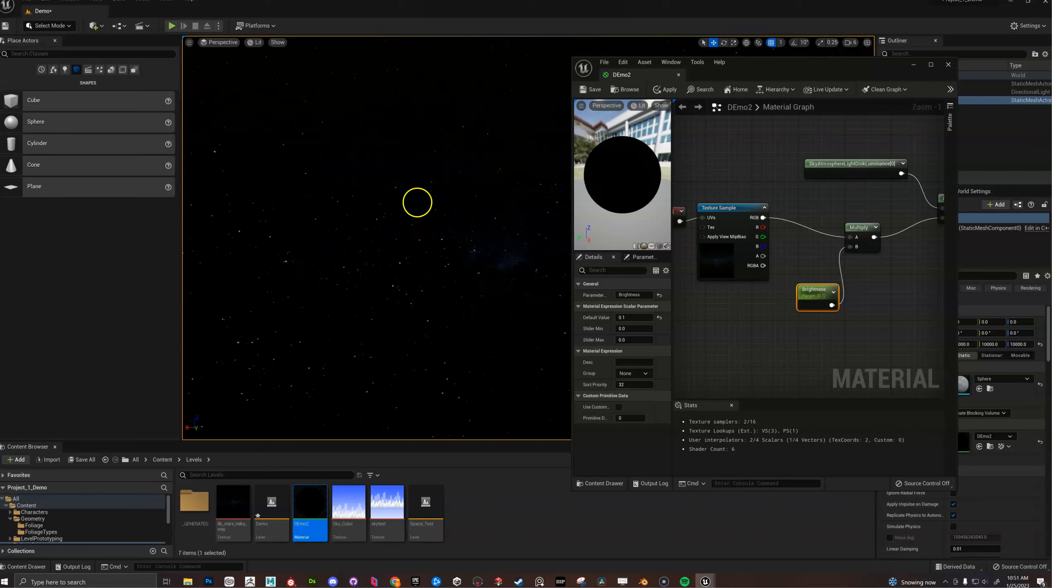
right_drag(392, 239, 362, 217)
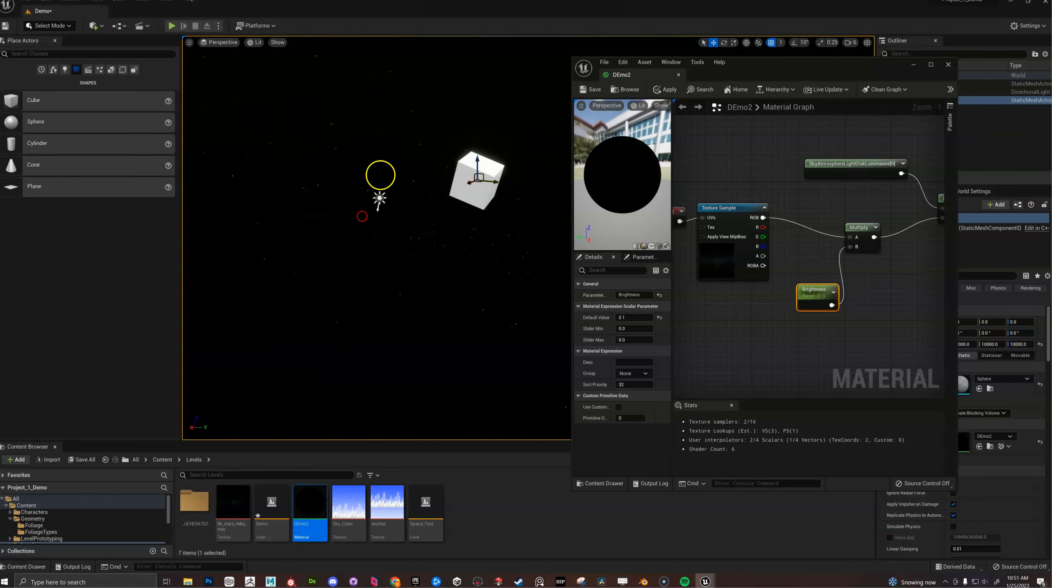
click(380, 198)
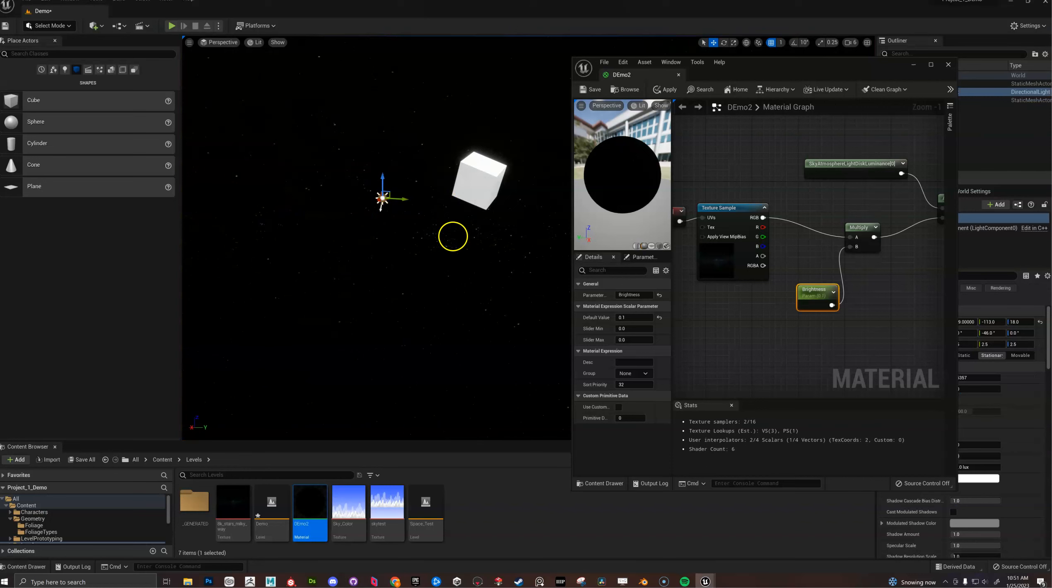
right_drag(452, 236, 504, 167)
Step: Reposition and widen the DEmo2 material editor window so more of the node graph fits, keeping the project's assets uncovered
drag(813, 74, 586, 44)
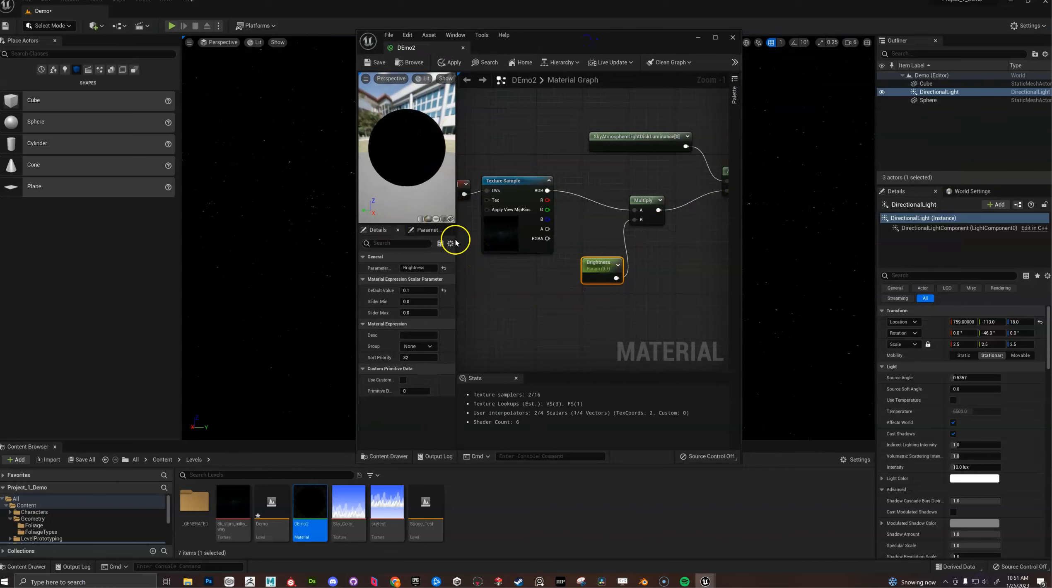
drag(741, 462, 911, 415)
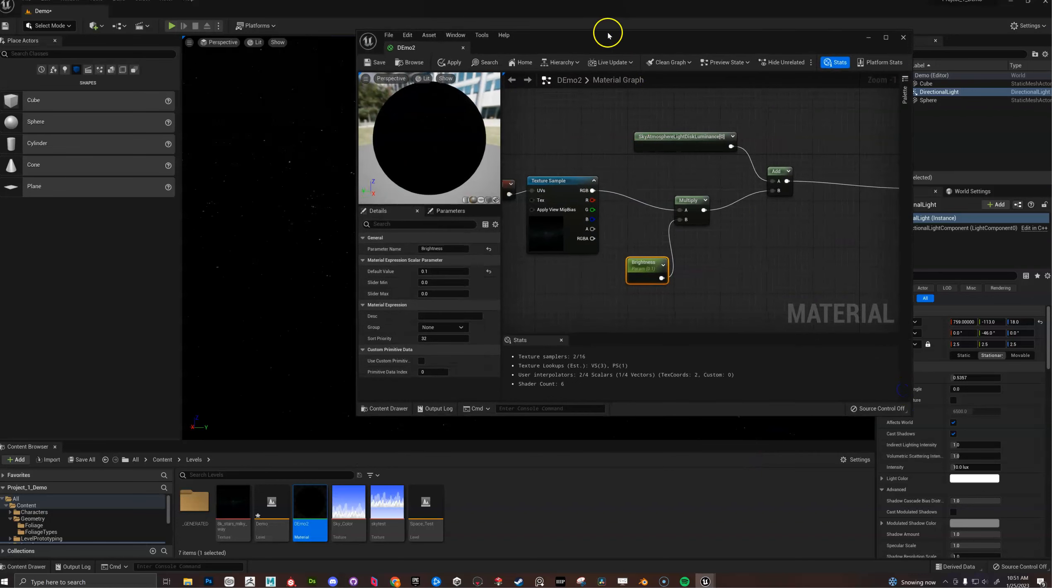
drag(607, 35, 496, 41)
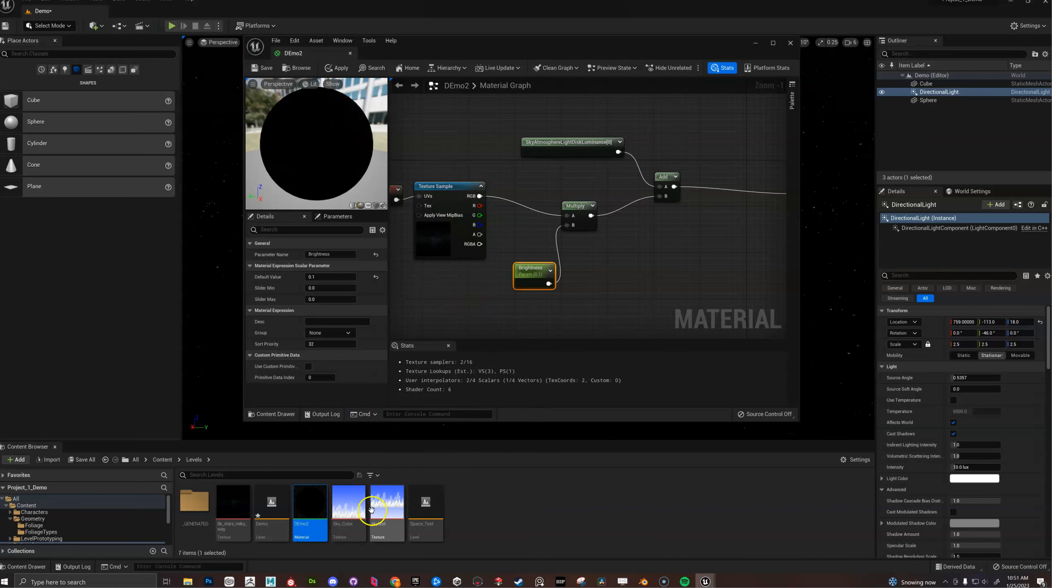
Step: Replace the Texture Sample node's texture with skytest, save the material, and uncover the level to check the sky
click(392, 508)
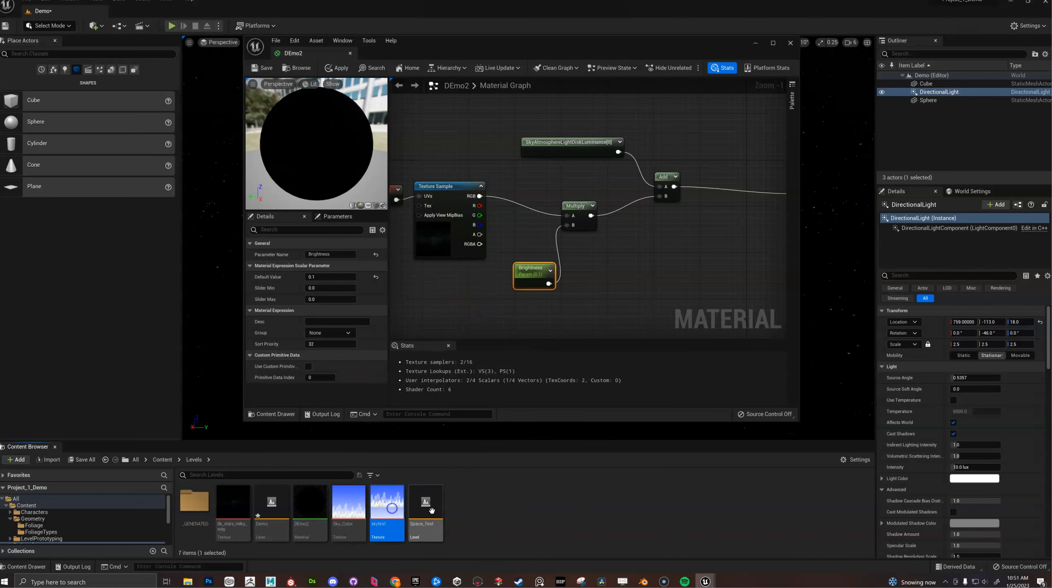
click(458, 197)
right_drag(449, 155, 528, 144)
drag(390, 521, 319, 330)
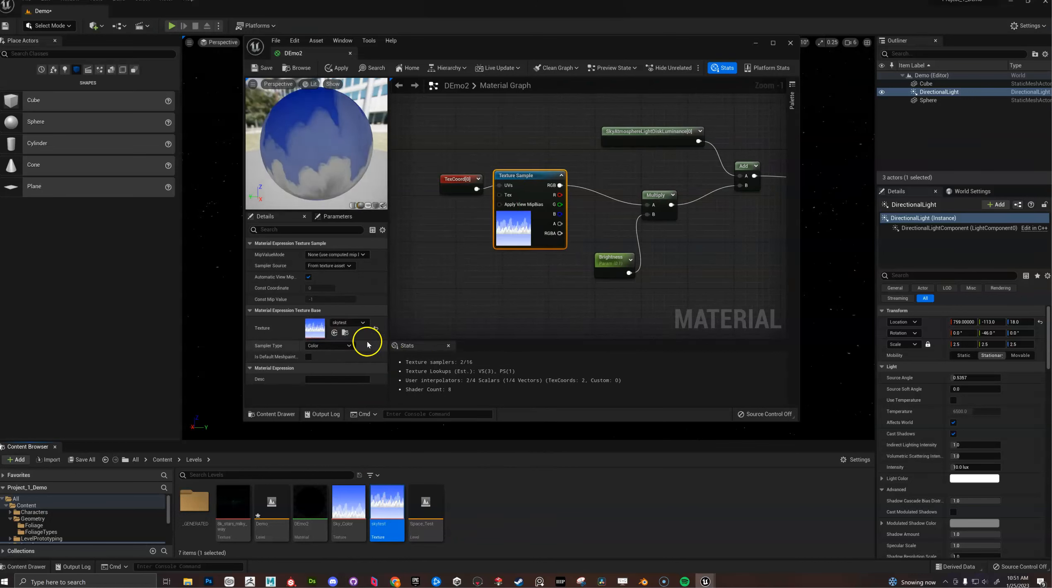
click(260, 67)
drag(512, 49, 1051, 162)
right_drag(618, 228, 969, 232)
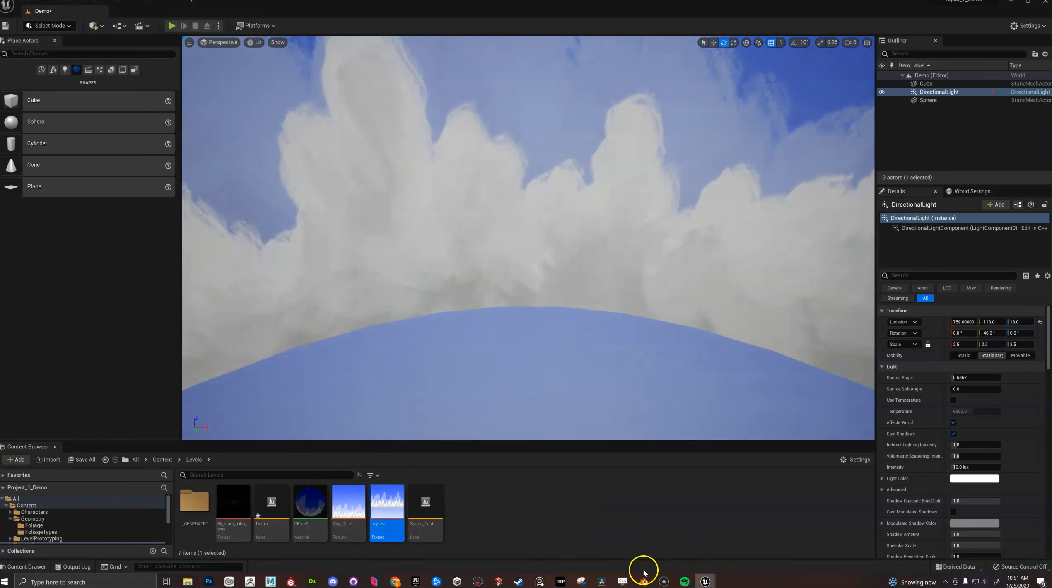
Step: Switch to sky.psd in Photoshop and toggle the front and back cloud layers to view each one separately over the sky
click(210, 582)
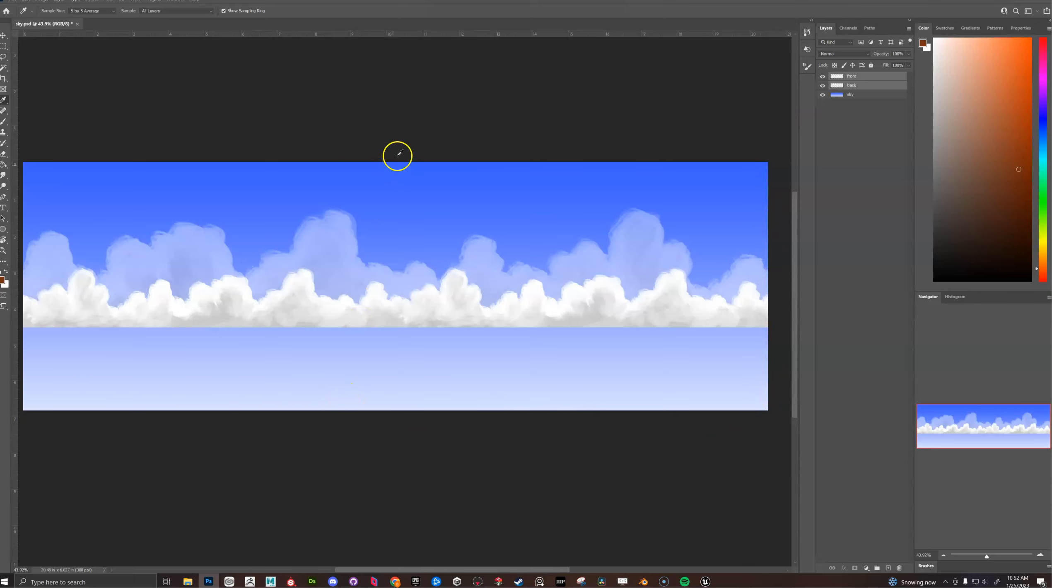
click(823, 85)
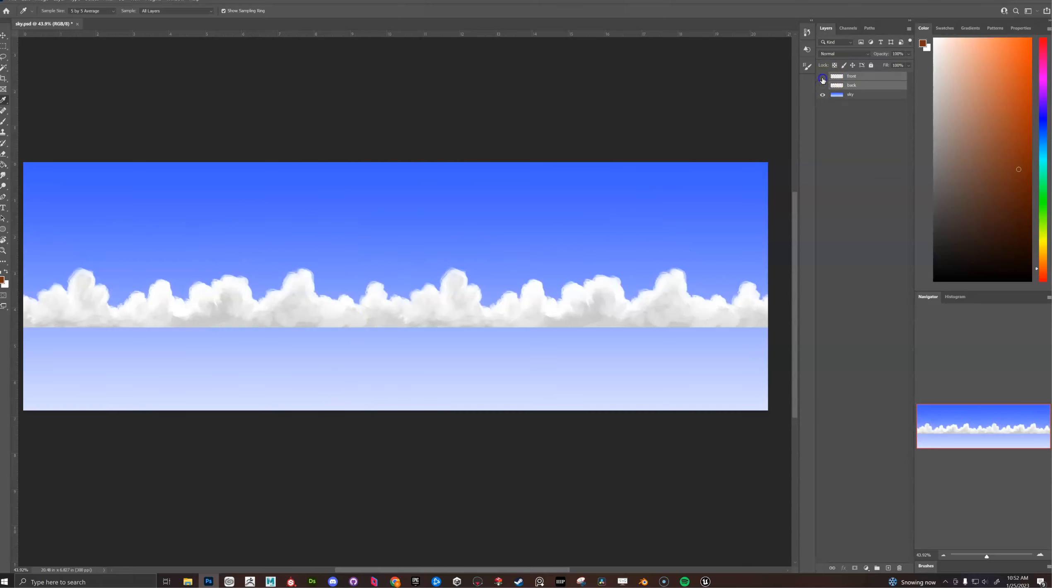
click(822, 77)
click(822, 85)
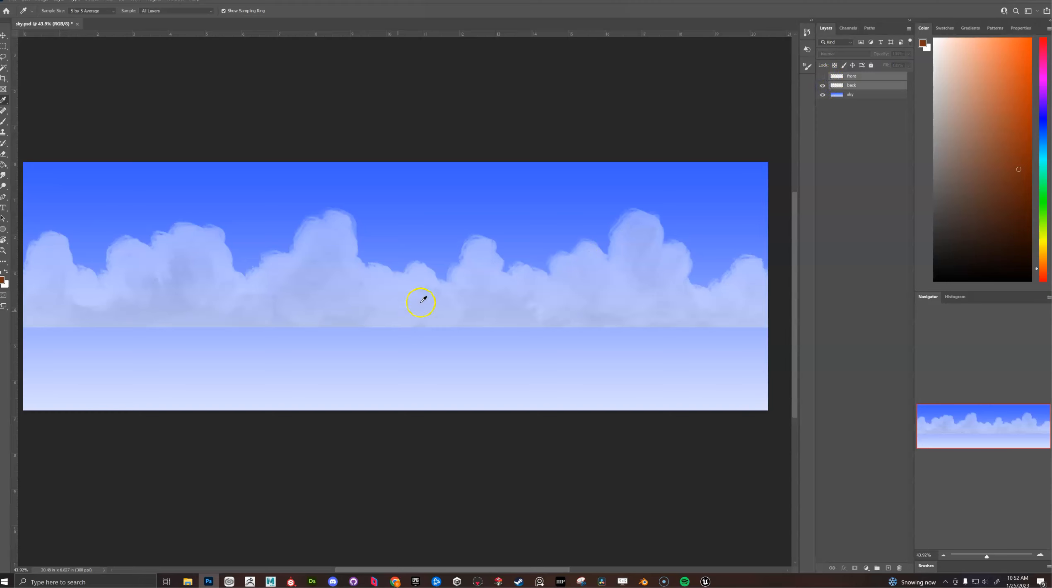